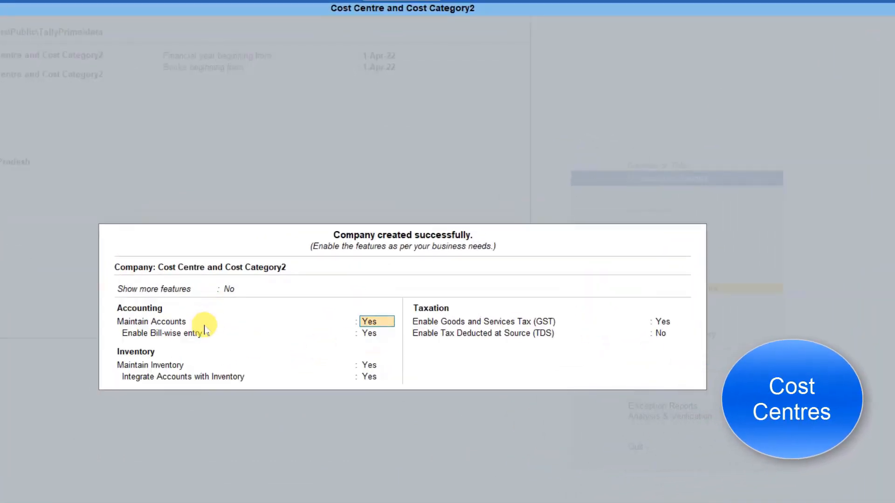
Expand the new company's feature list to show more features and then all features
left_click(230, 290)
left_click(289, 307)
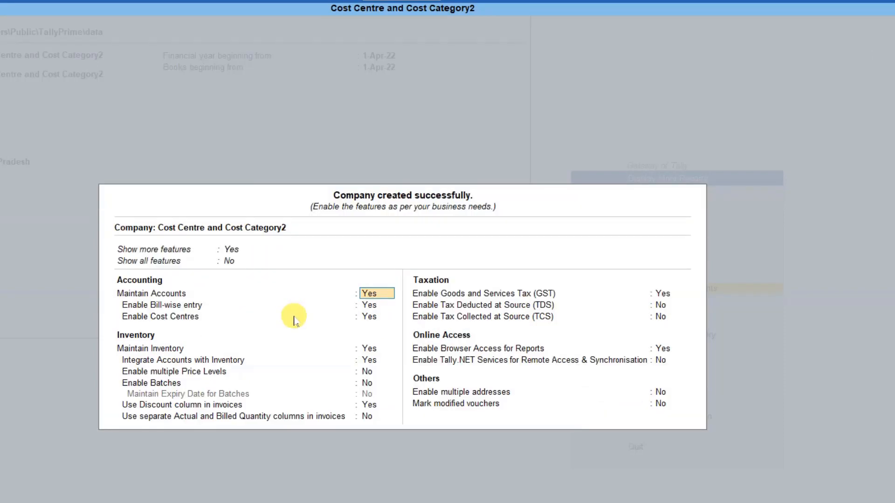
left_click(230, 262)
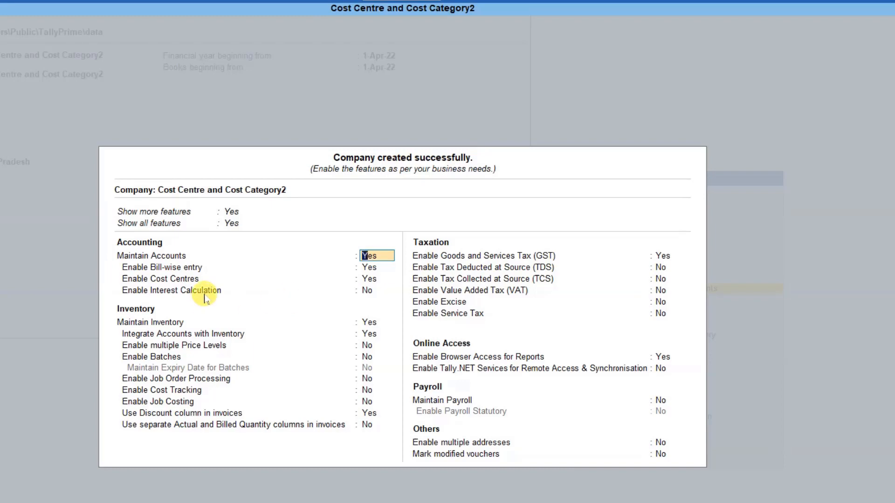
Go through the accounting and inventory features with cost centres set to Yes, and save the company's feature settings
key("Return")
key("Return")
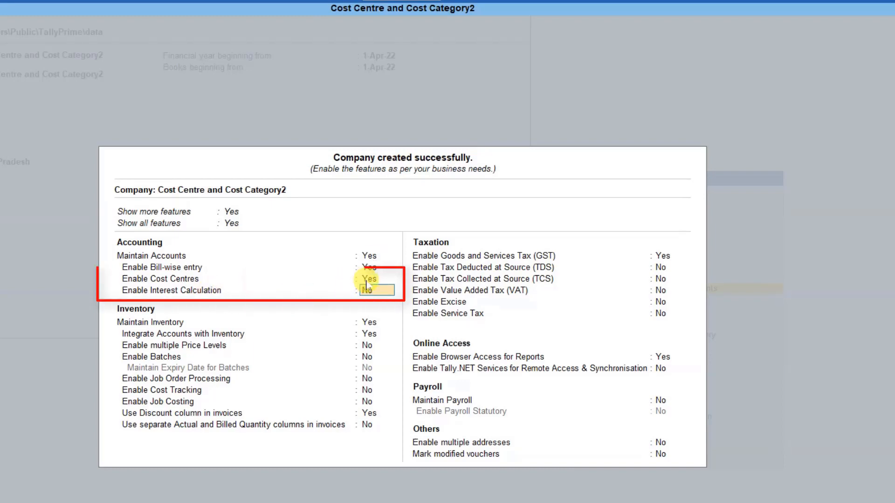
key("Return")
key("Return")
key("Return")
key("Return")
key("Return")
key("Return")
key("Return")
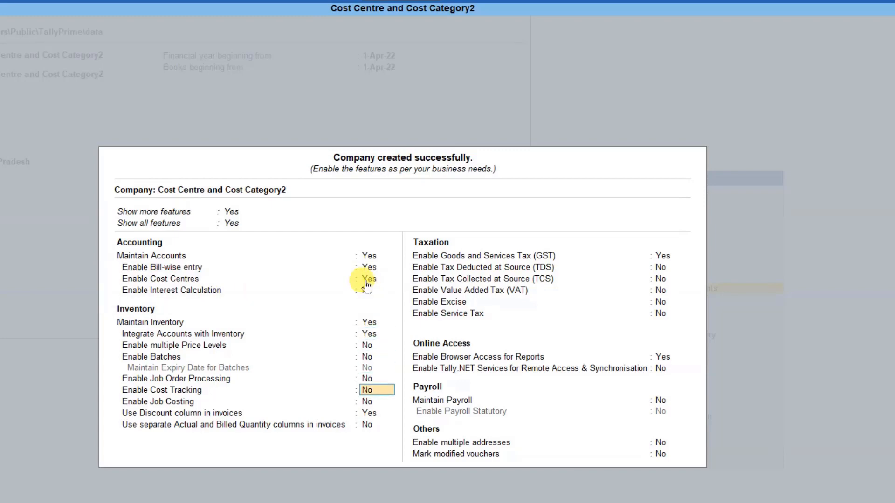
key("ctrl+a")
key("Escape")
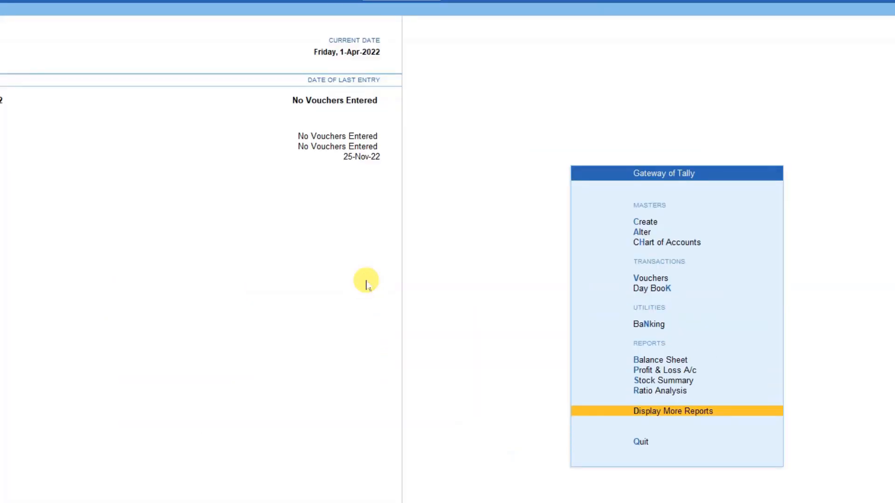
Open the creation form for a new ledger among the accounting masters
key("Up")
key("Up")
key("Up")
key("Up")
key("Up")
key("Up")
key("Up")
key("Up")
key("Up")
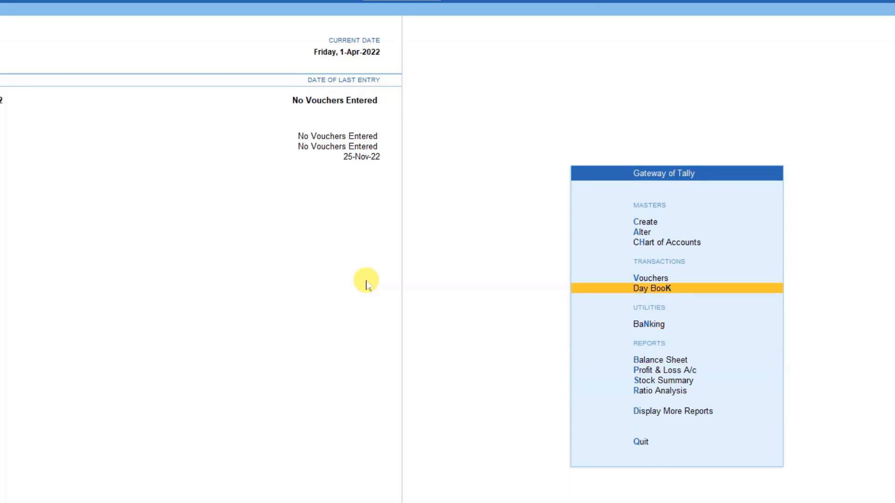
key("Up")
key("Return")
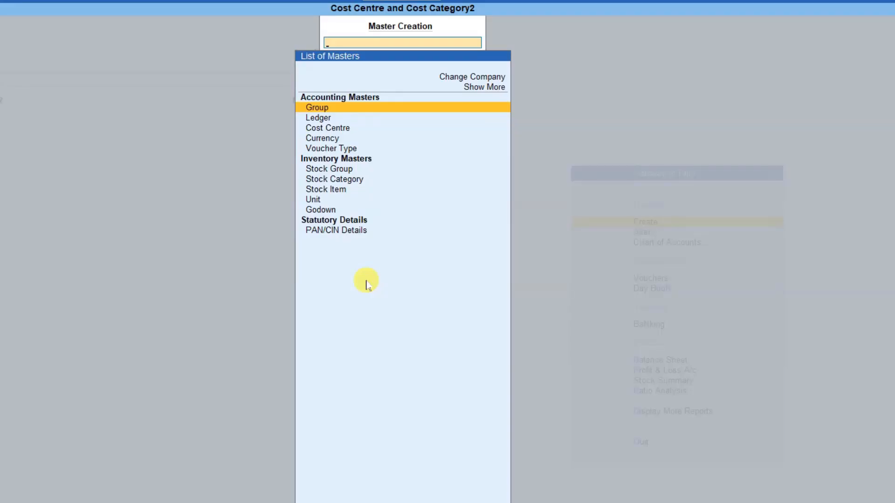
key("Down")
key("Down")
key("Up")
key("Return")
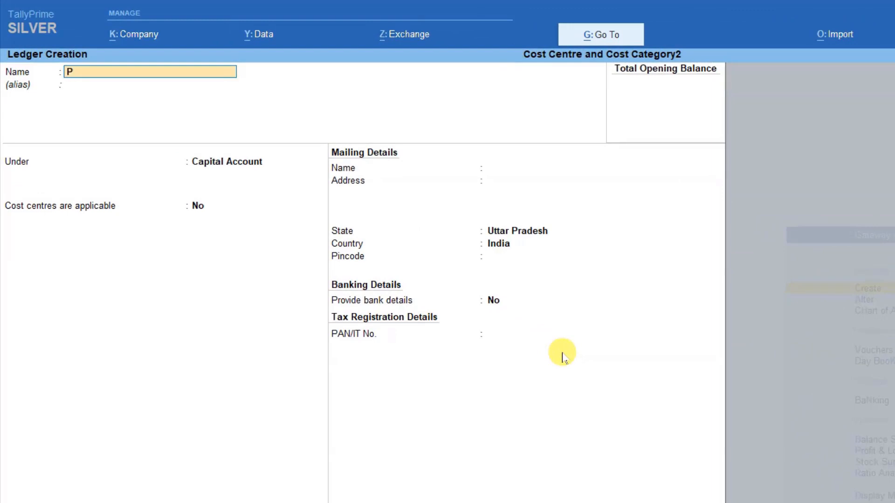
Create the ledger Purchase A/c under Purchase Accounts with cost centres not applicable, and save it
type("Purchase A/c")
key("Return")
type("P")
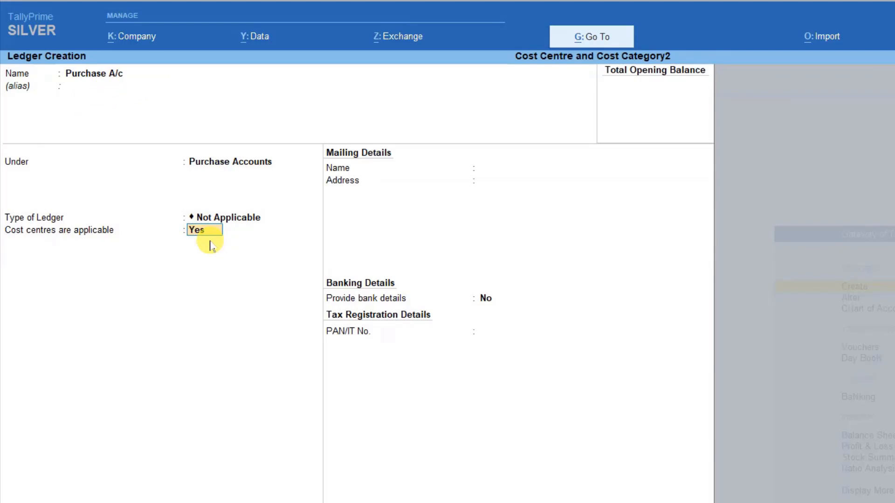
type("n")
key("Return")
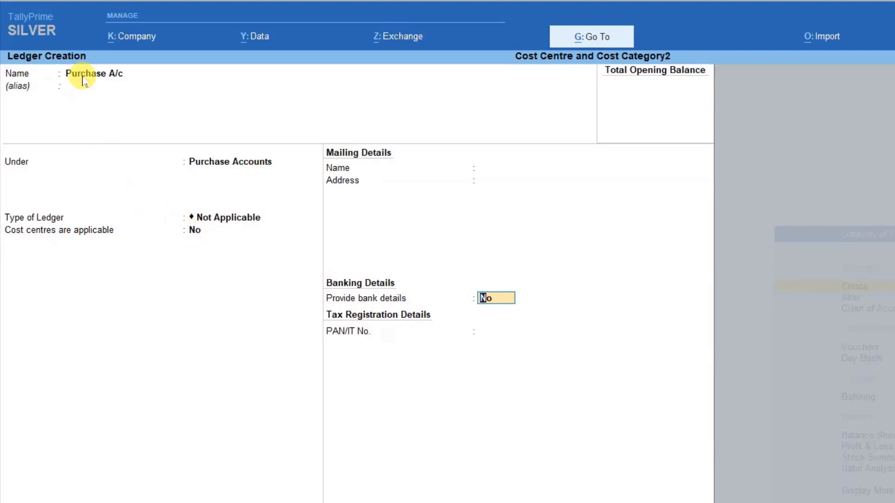
key("ctrl+a")
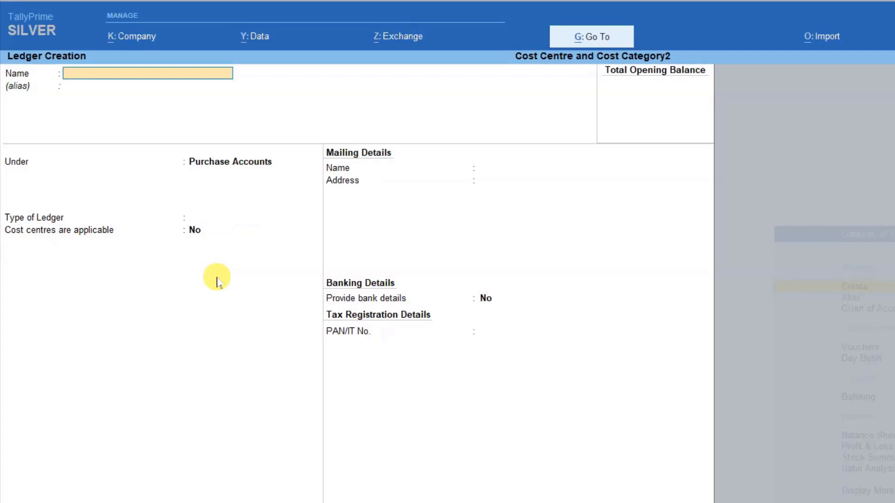
Create the ledger Sale A/c under Sales Accounts with cost centres applicable, save it and leave ledger creation
type("Sale a/c")
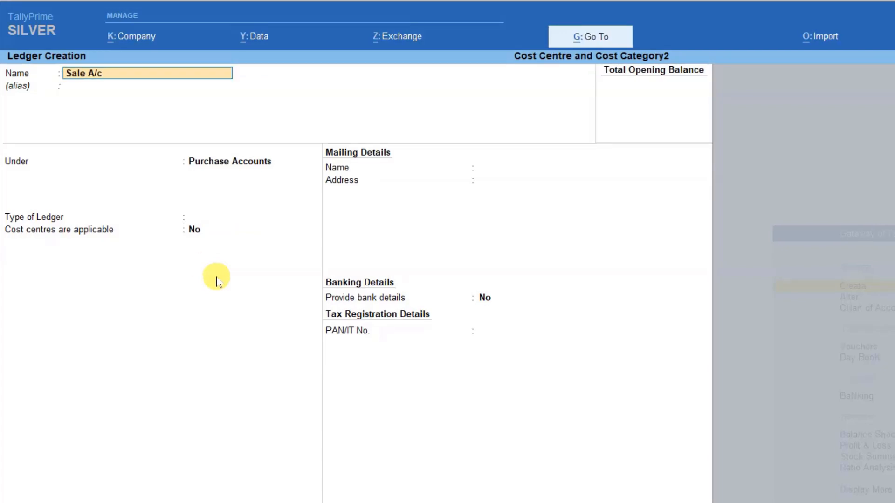
key("Return")
key("Return")
type("S")
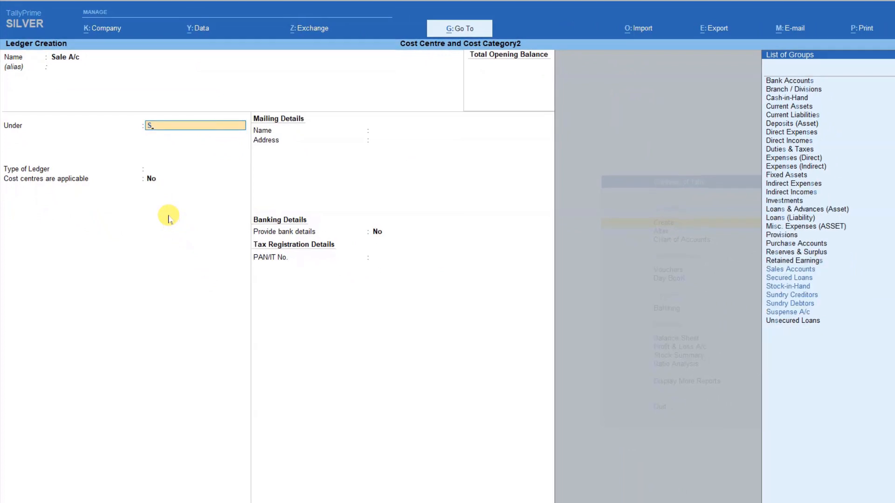
key("Return")
key("Return")
key("y")
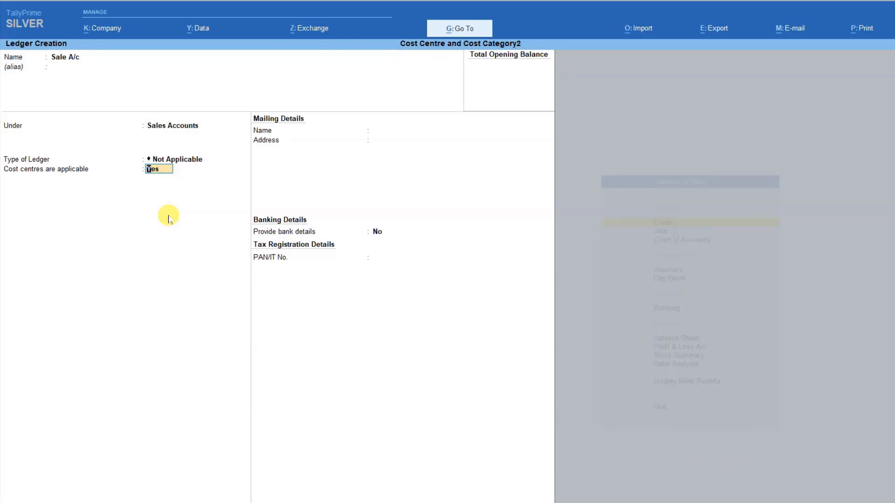
key("Return")
type("n")
key("Return")
key("Return")
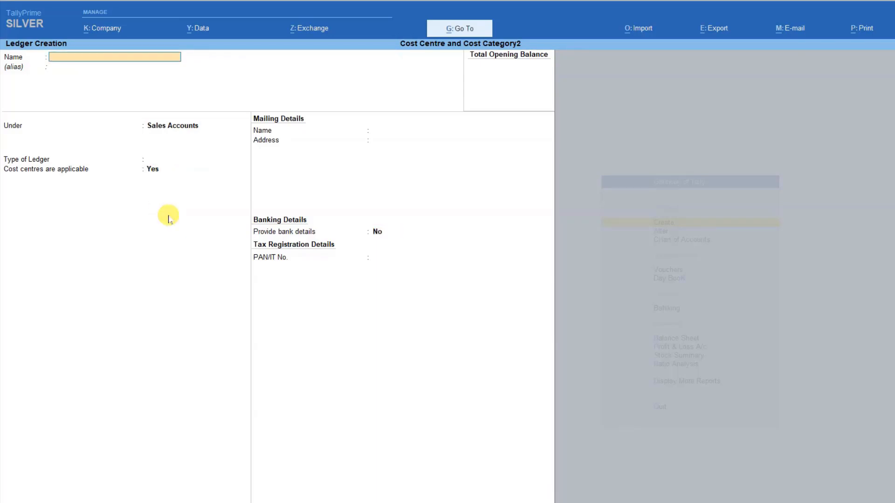
key("Escape")
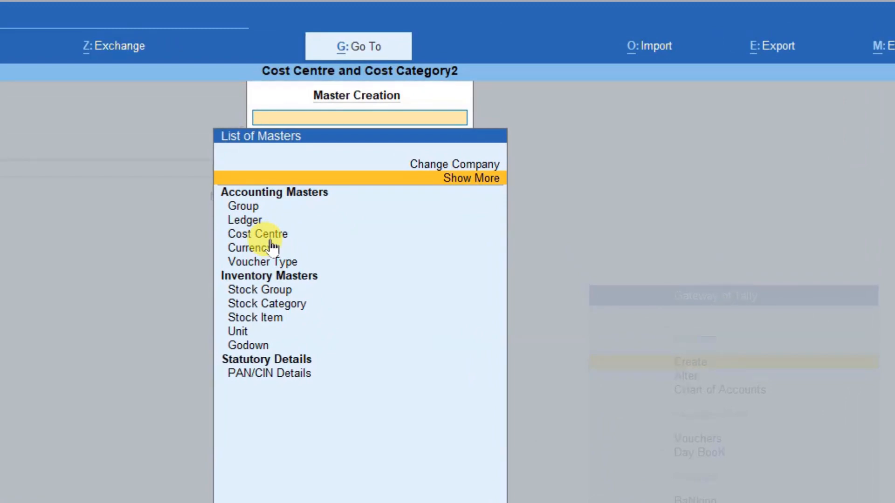
Create a new cost category with the first person's name, allocating revenue items but not non-revenue items
left_click(462, 185)
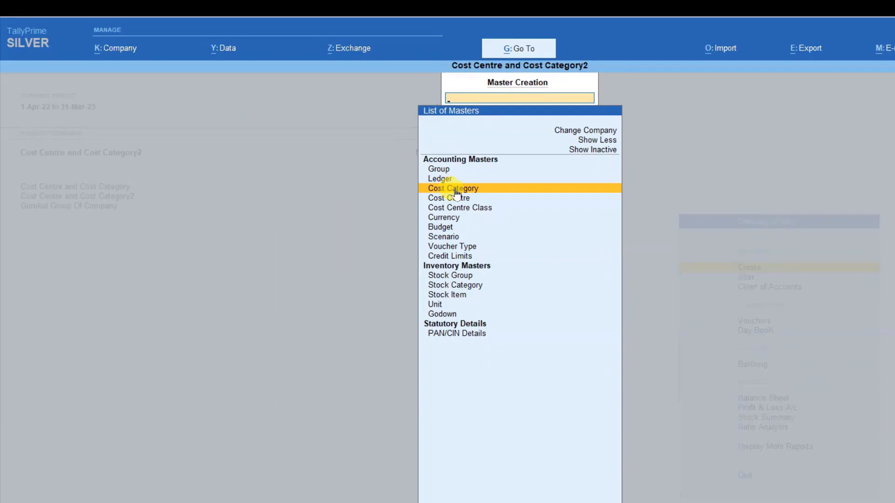
left_click(456, 191)
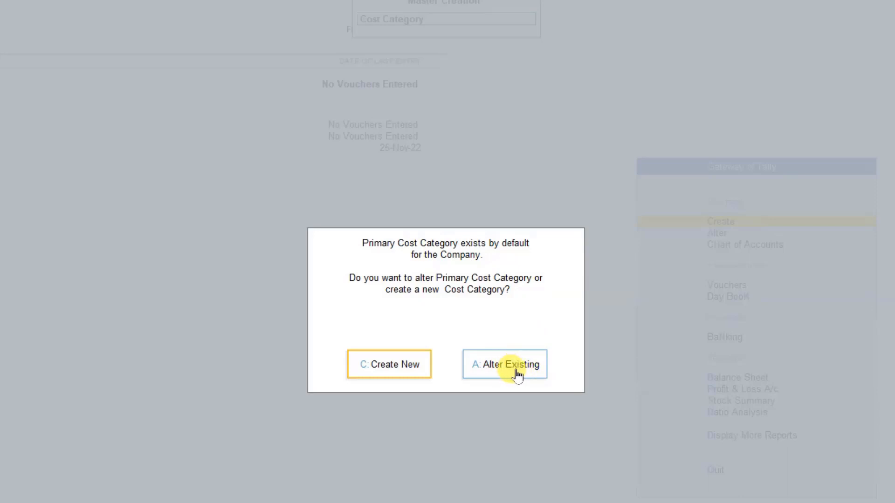
left_click(395, 365)
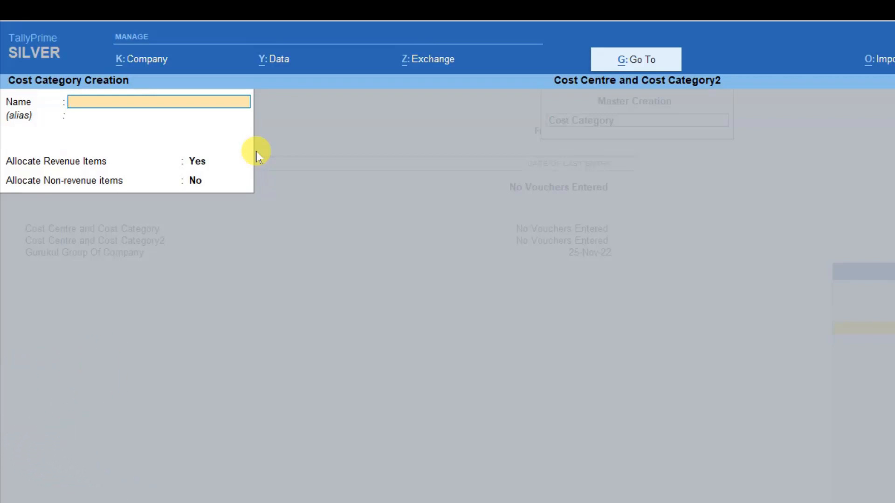
type("Amit")
key("Return")
key("Return")
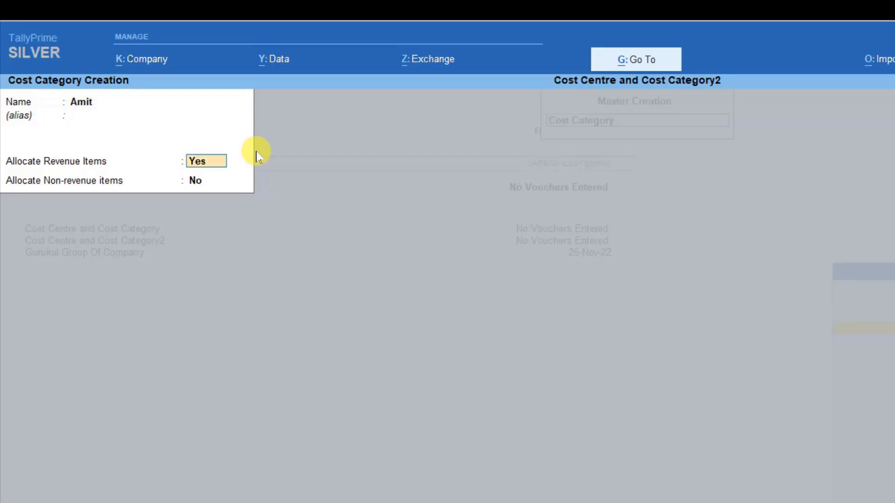
key("Return")
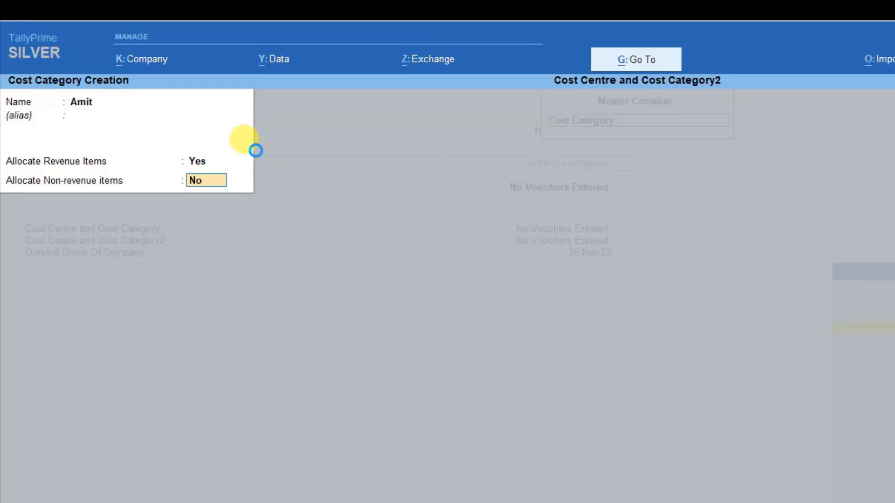
key("Return")
key("Return")
Create a second cost category with the other person's name, allocating only revenue items, and leave cost category creation
type("Kunal")
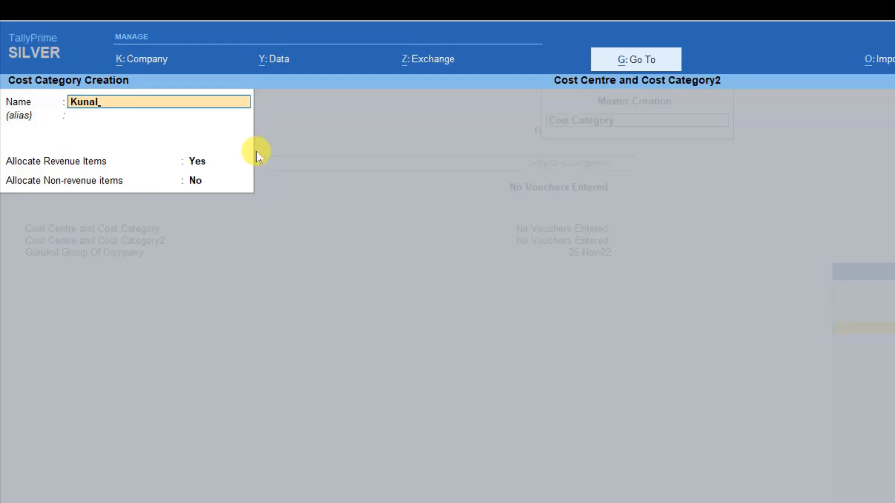
key("Return")
key("Return")
key("Return")
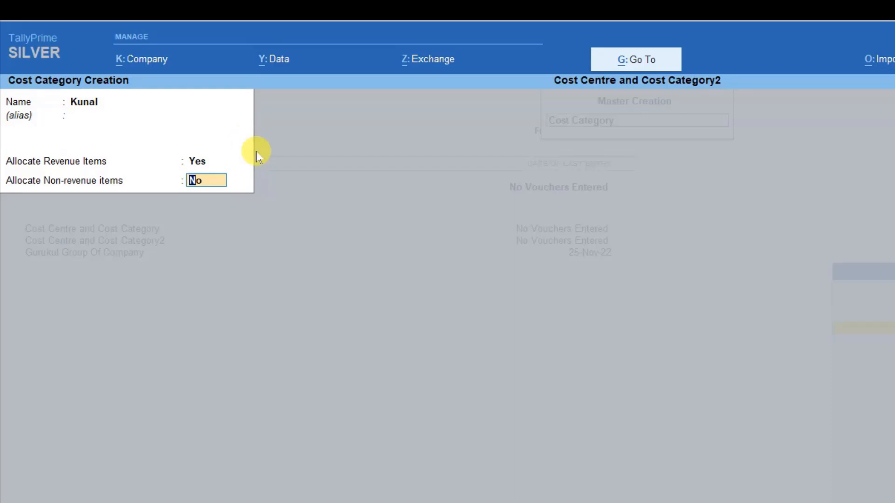
key("Return")
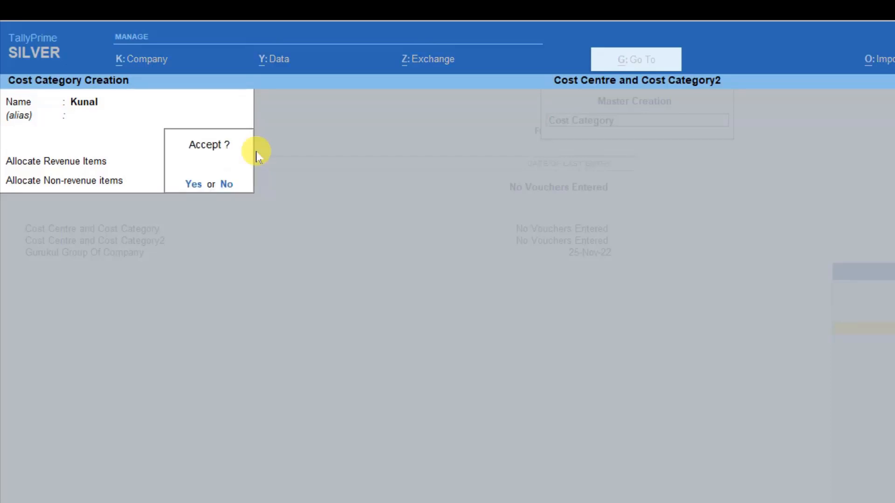
key("y")
key("Escape")
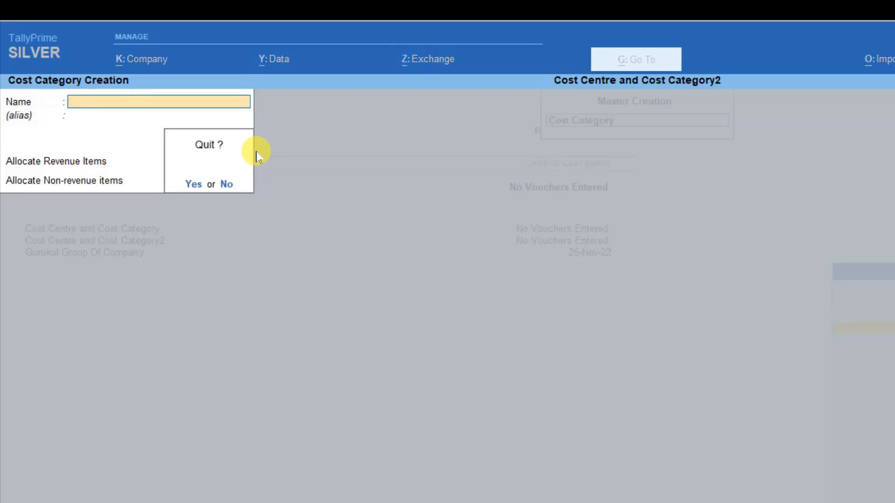
key("y")
Create a cost centre in the first person's category, named with that person's name plus "Sale", under Primary
key("Down")
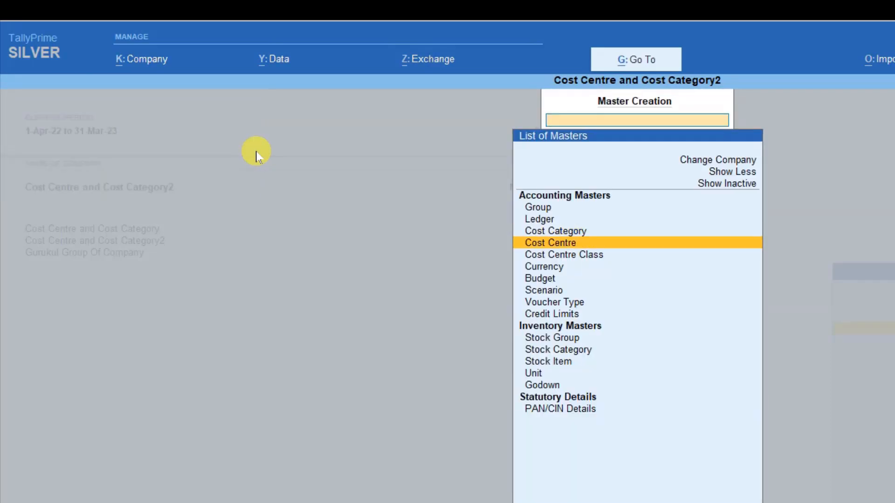
key("Return")
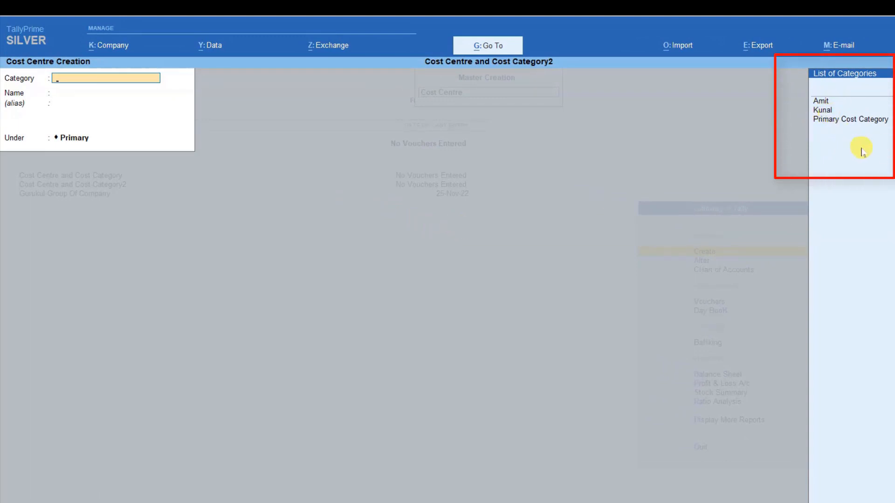
key("Down")
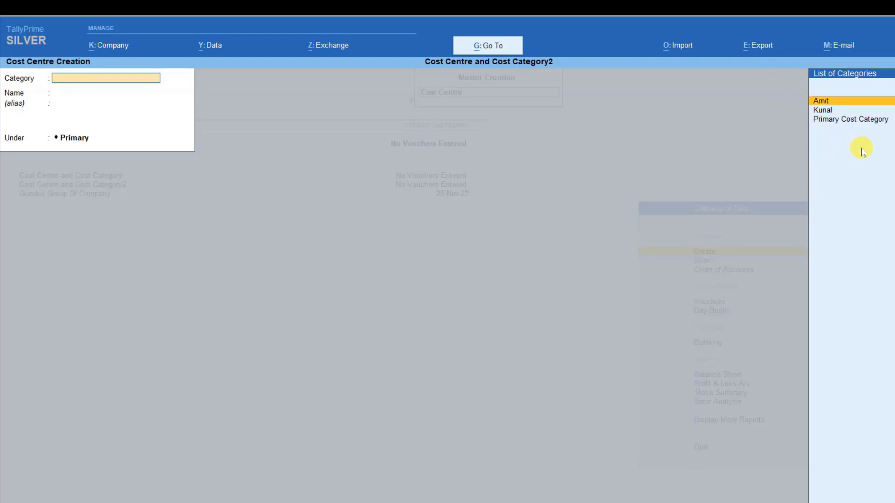
key("Return")
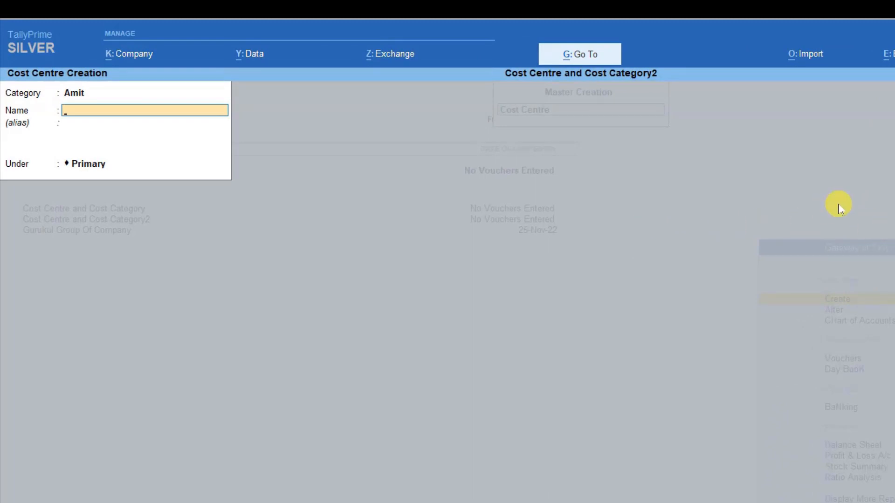
type("So")
key("BackSpace")
key("BackSpace")
type("Amit")
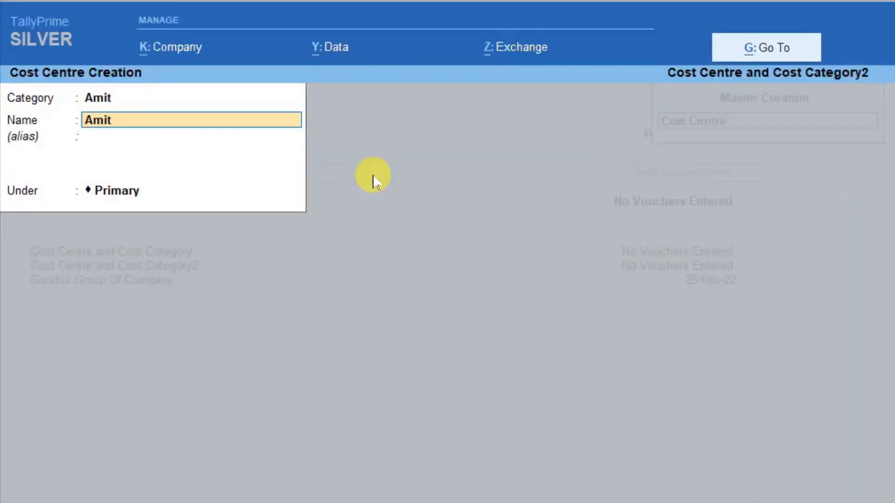
type(" Sale")
key("Return")
key("Return")
left_click(373, 179)
key("Return")
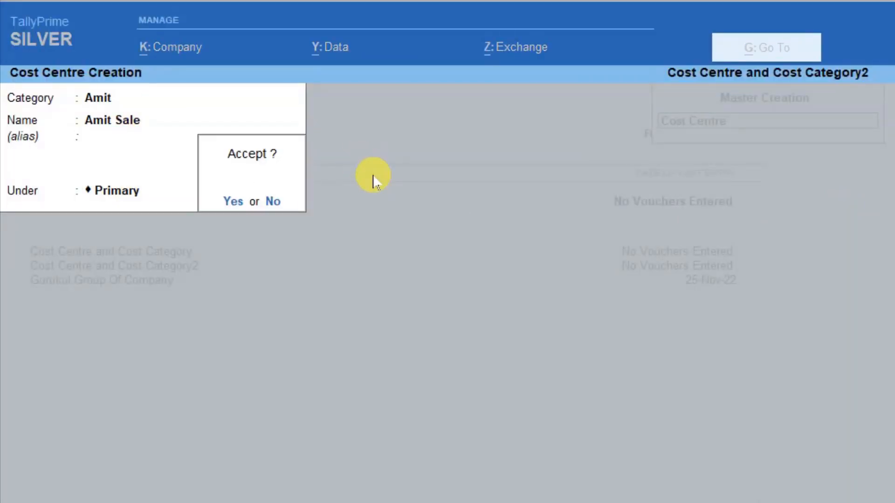
key("Return")
Create another cost centre in the same category, named with the first person's name plus "Salary", under Primary
type("Sa")
key("BackSpace")
key("BackSpace")
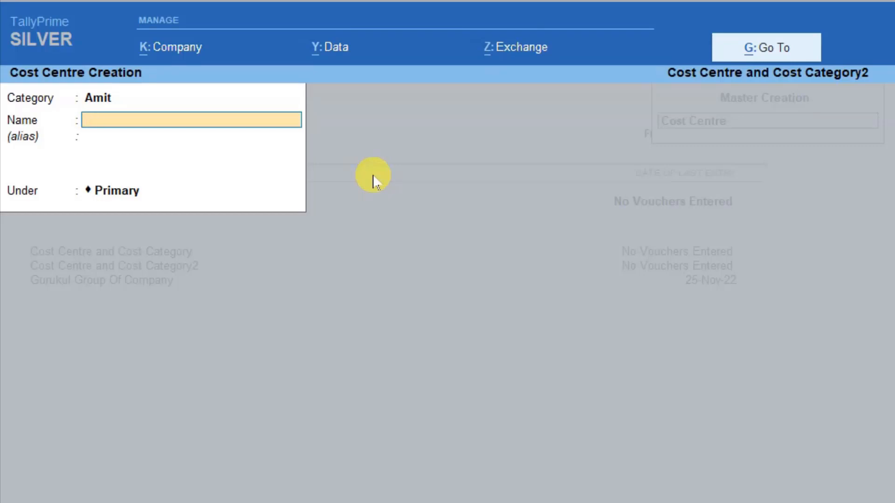
type("Amit Salary")
key("Return")
key("Return")
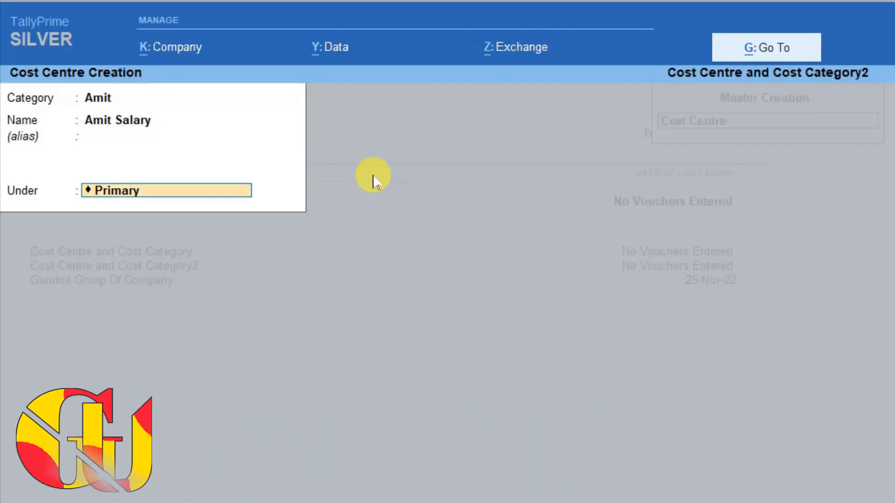
key("Return")
key("Return")
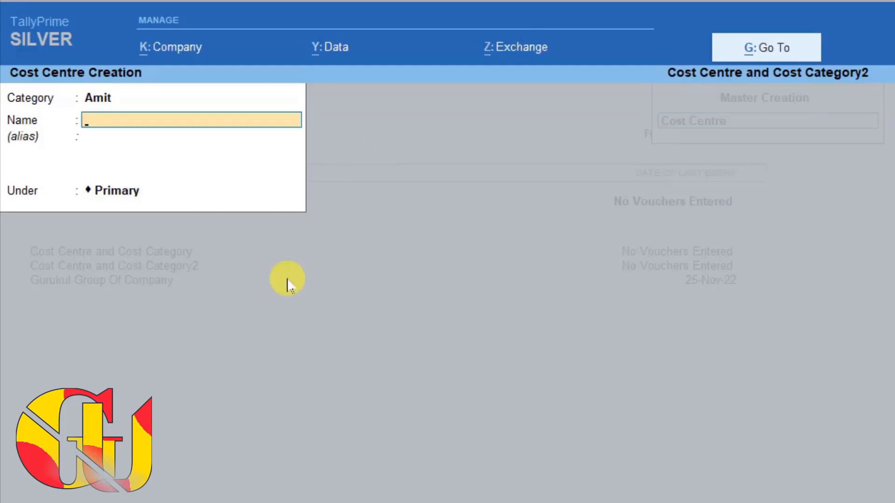
Create a cost centre in the second person's category, named with that person's name plus "Sale", under Primary
key("BackSpace")
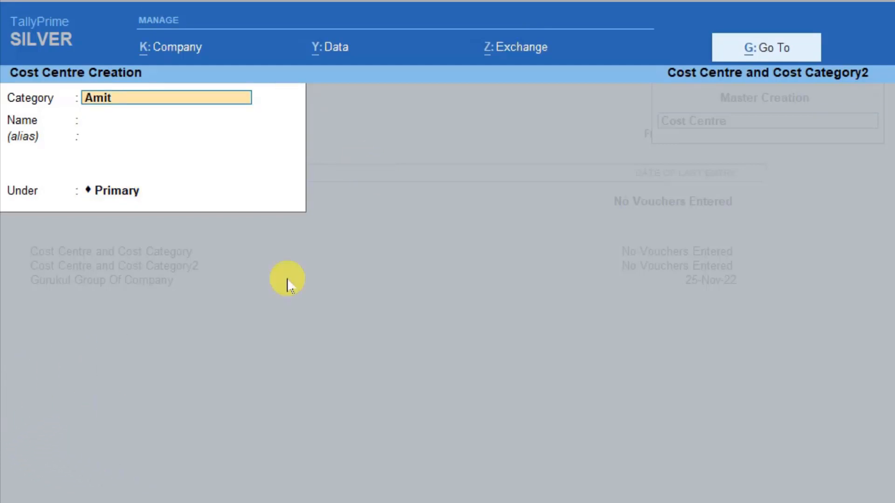
key("BackSpace")
key("Down")
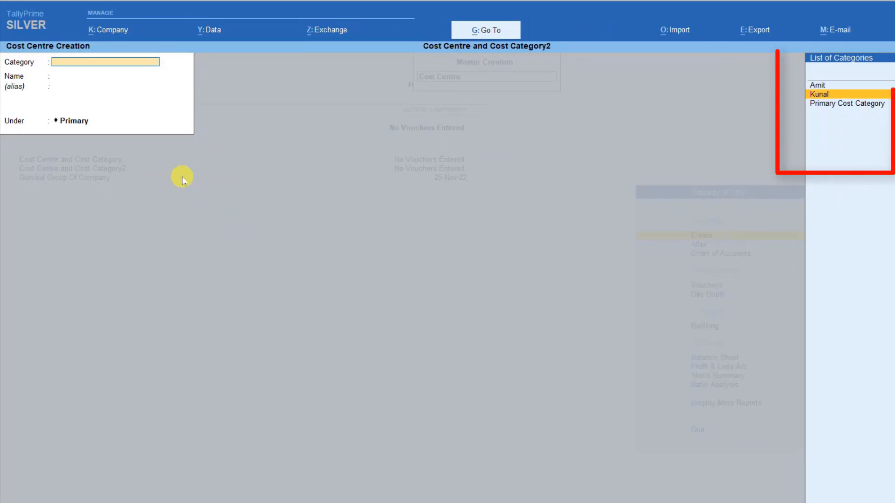
key("Return")
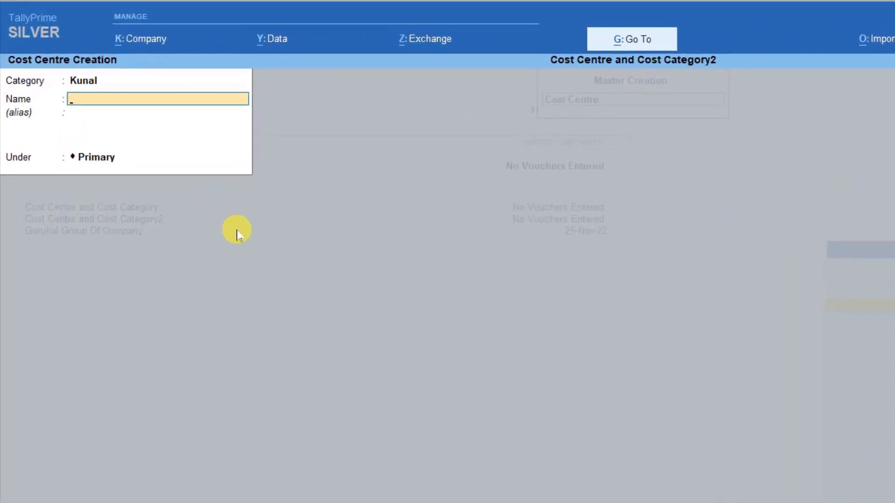
type("Kunal Sale")
key("Return")
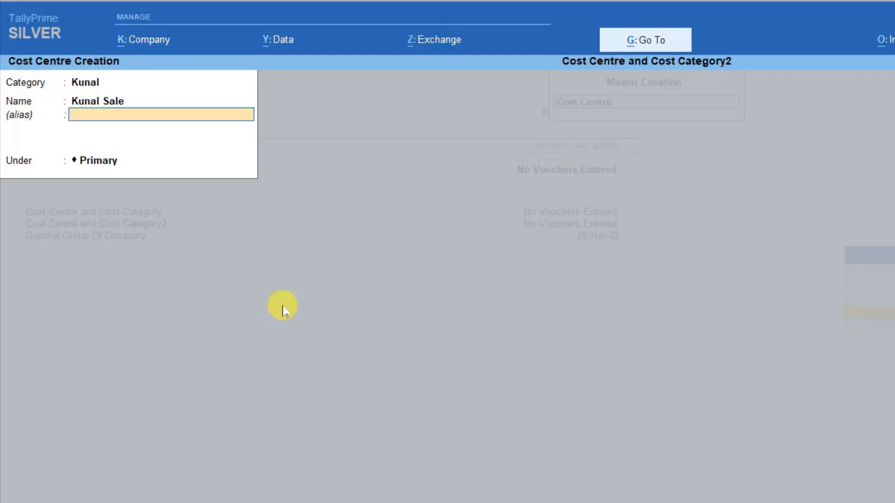
key("Return")
key("Return")
key("Return")
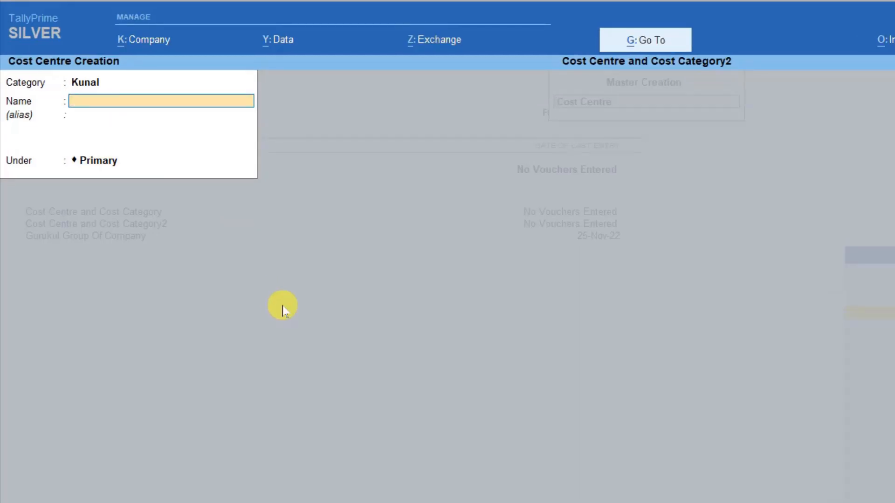
Create another cost centre in that category, named with the second person's name plus "Salry", under Primary, and leave cost centre creation
type("Kunal Salry")
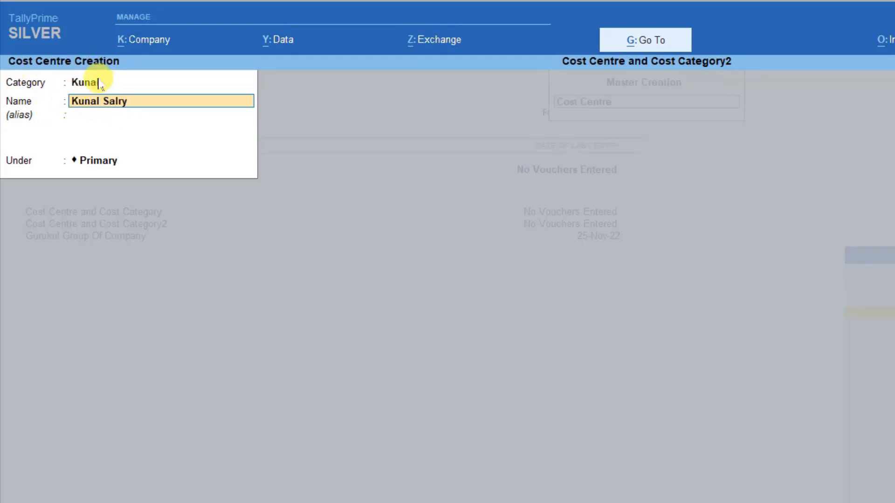
key("Return")
key("Return")
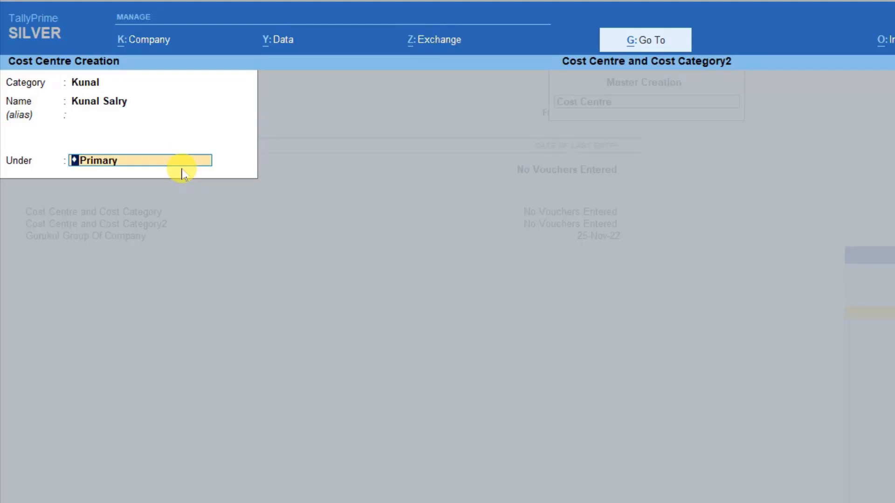
key("Return")
key("Return")
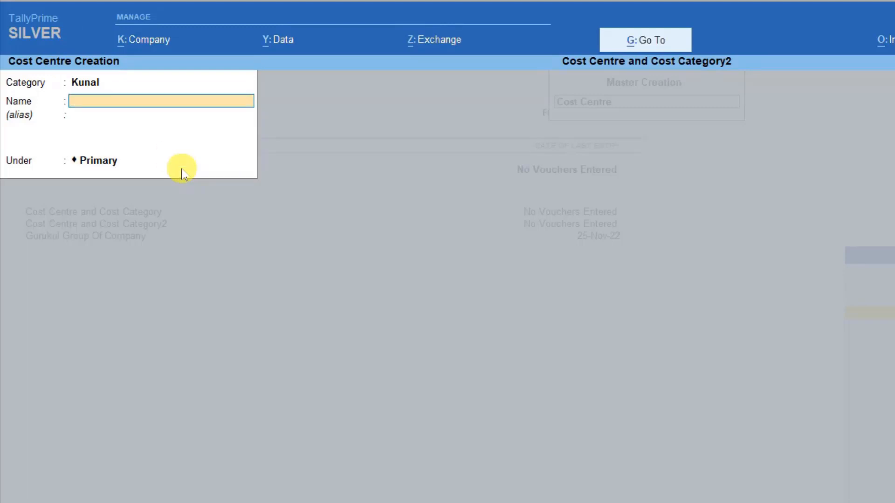
key("Escape")
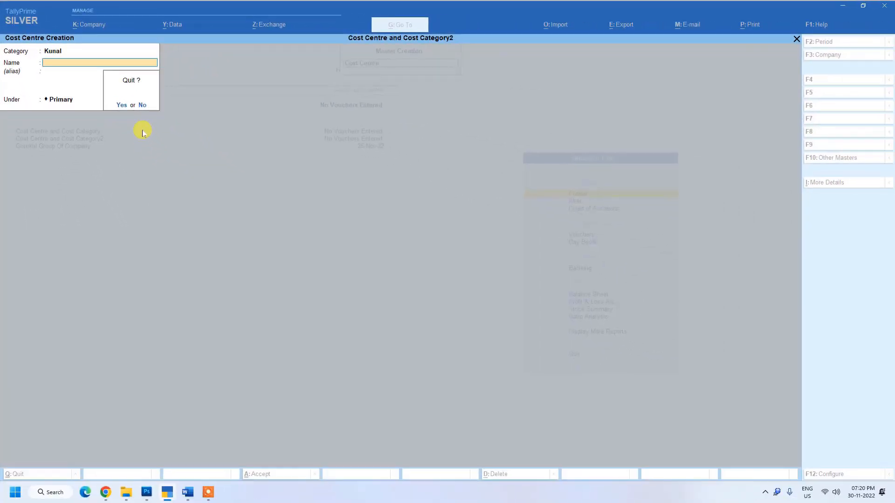
key("Return")
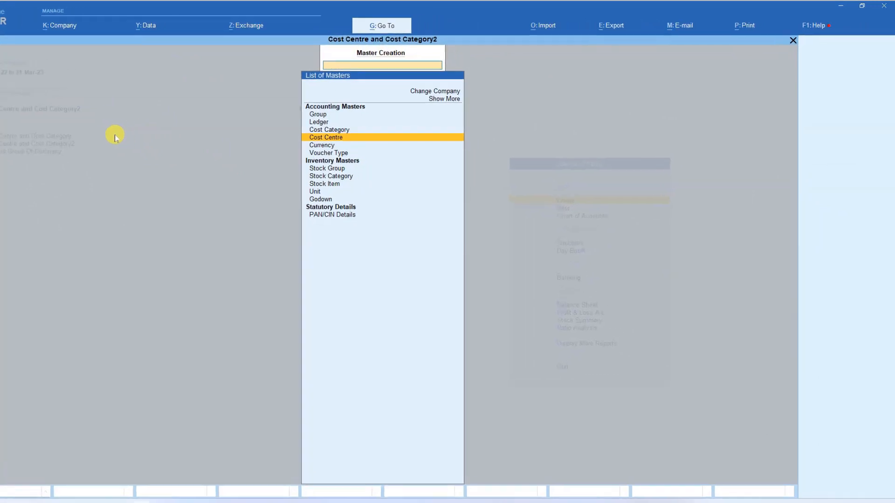
Review the existing cost centres and their categories in the master alteration list
key("Escape")
key("Down")
key("Return")
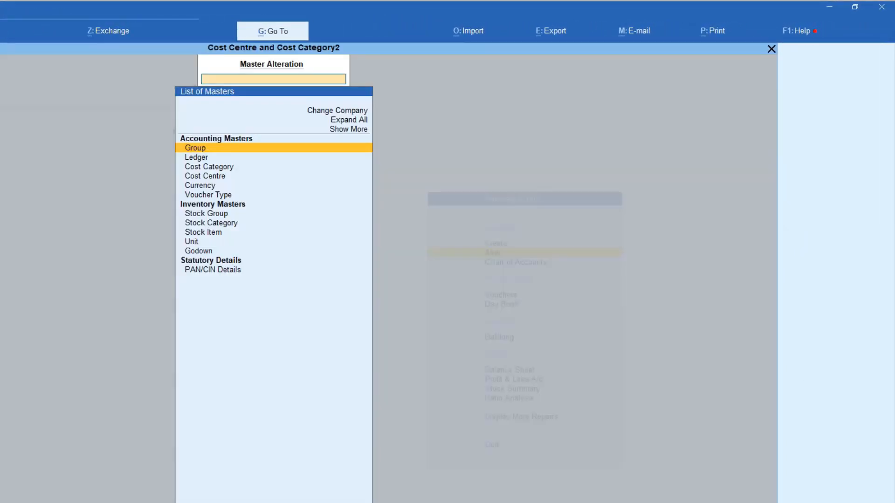
key("Down")
key("Down")
key("Down")
key("Return")
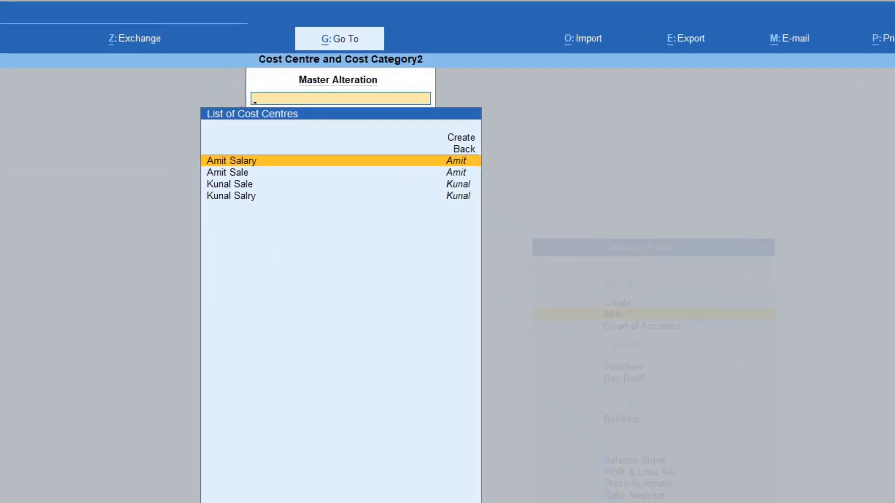
key("Down")
key("Down")
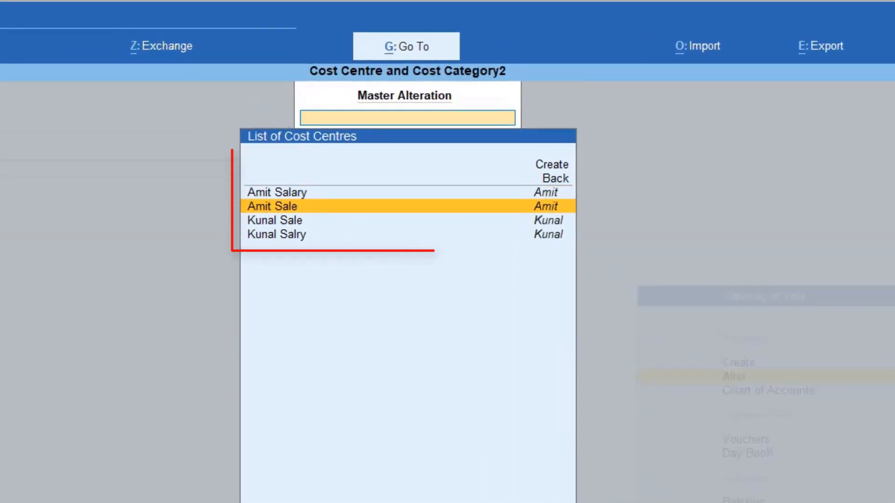
key("Down")
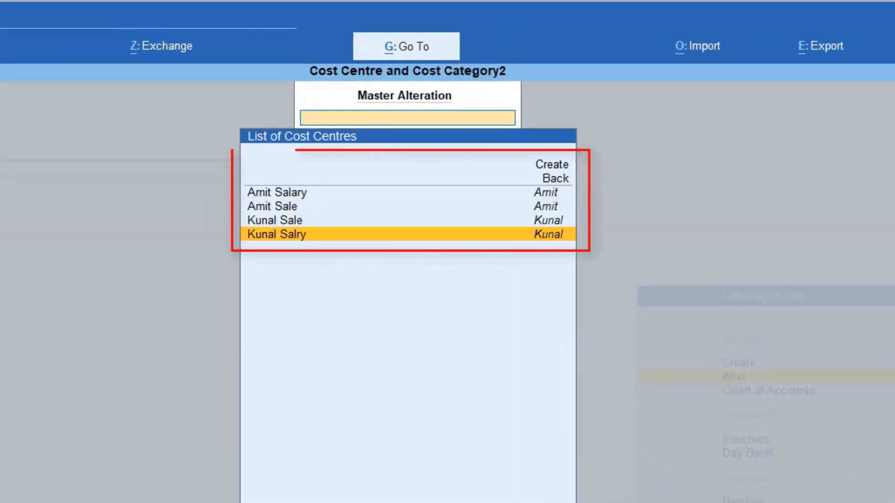
key("Escape")
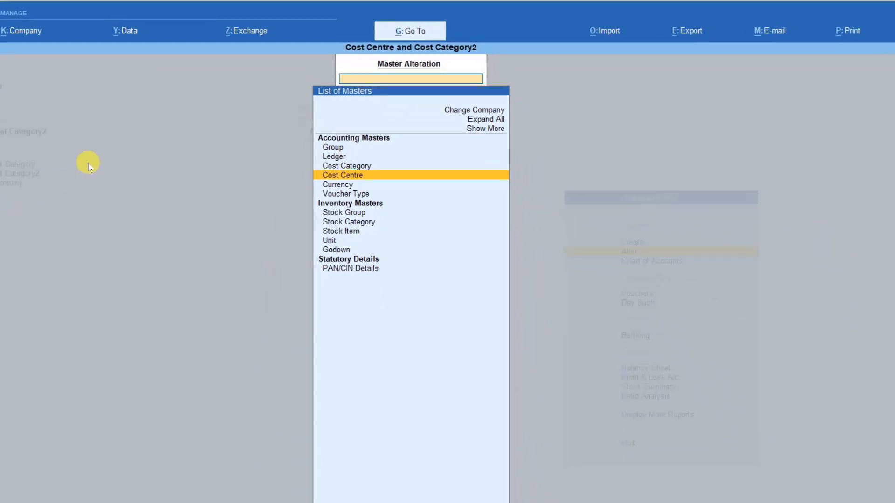
Try to delete the first person's Salary cost centre from its alteration screen, and back out of it
key("Return")
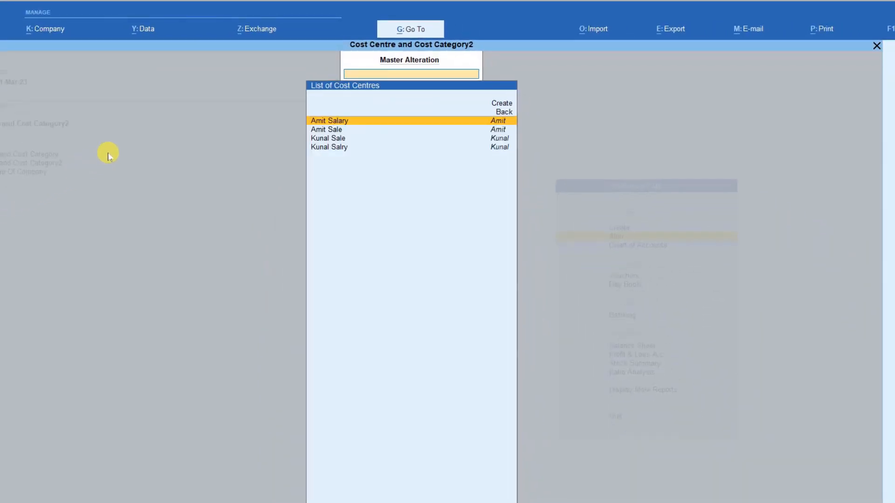
key("Return")
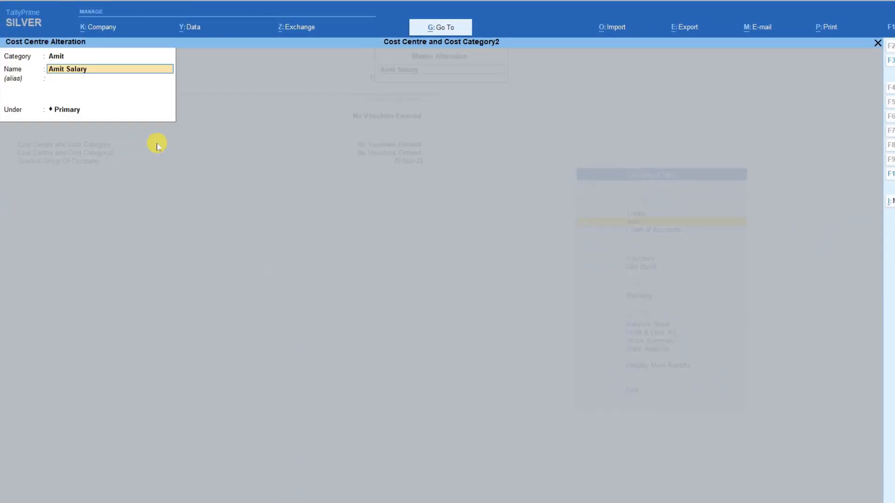
key("alt+d")
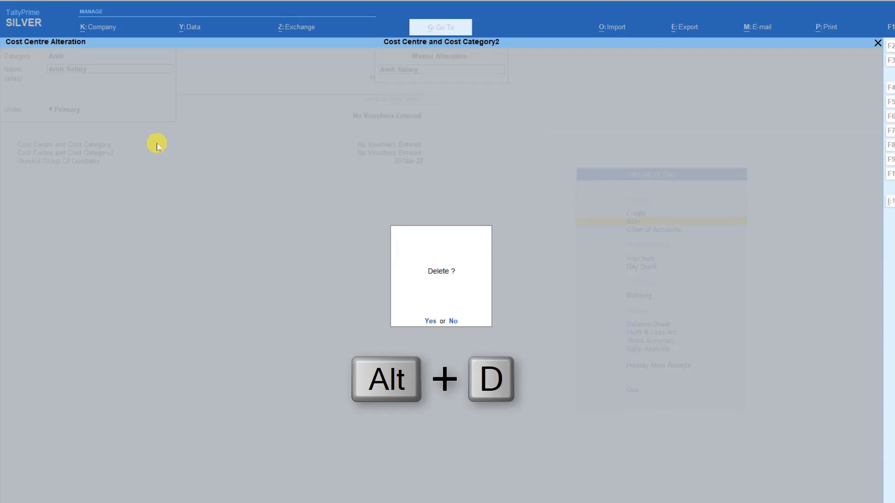
key("Escape")
key("Escape")
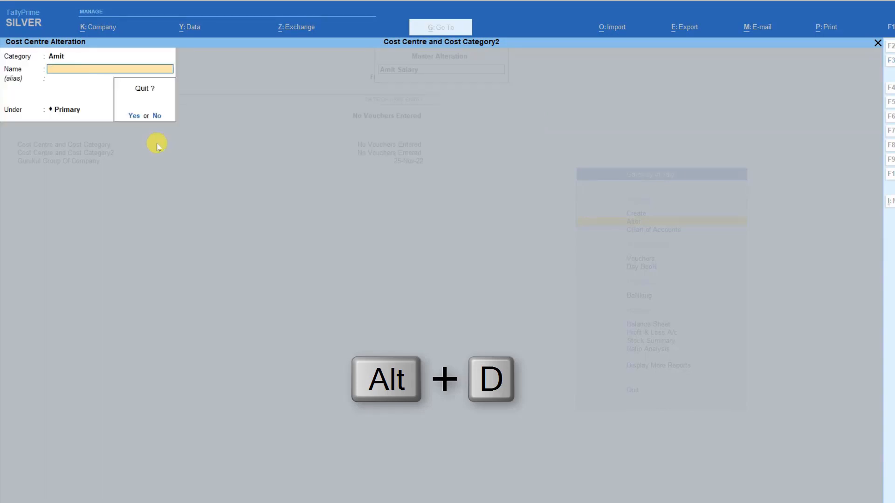
key("y")
key("Escape")
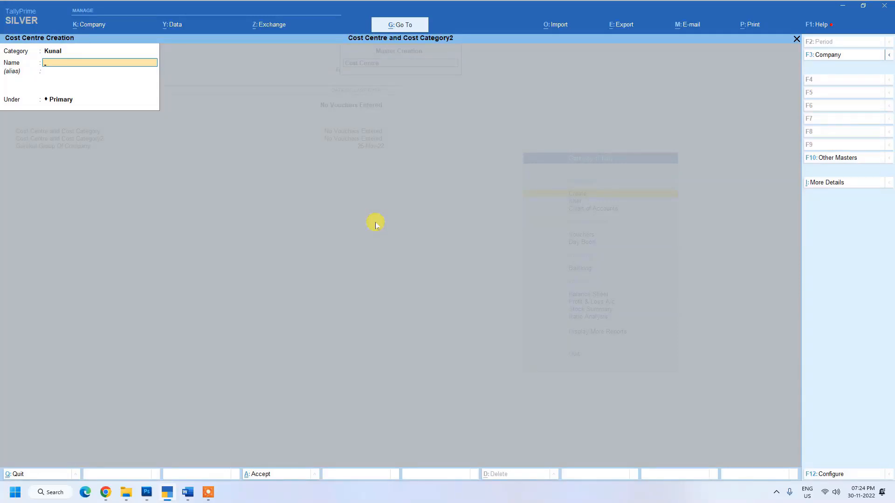
Leave cost centre creation and return to the Gateway of Tally
key("Escape")
key("y")
key("Escape")
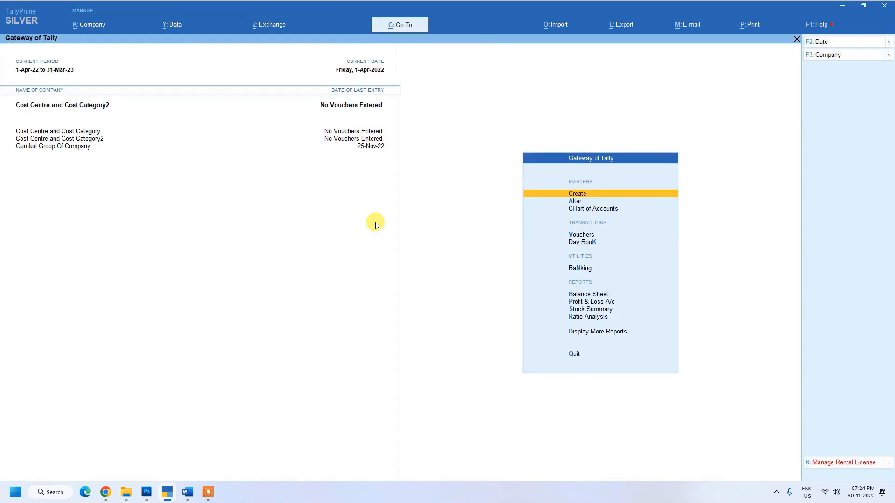
Create a stock group named General Store under Primary, with item quantities not added, and leave stock group creation
key("Return")
key("Down")
key("Down")
key("Down")
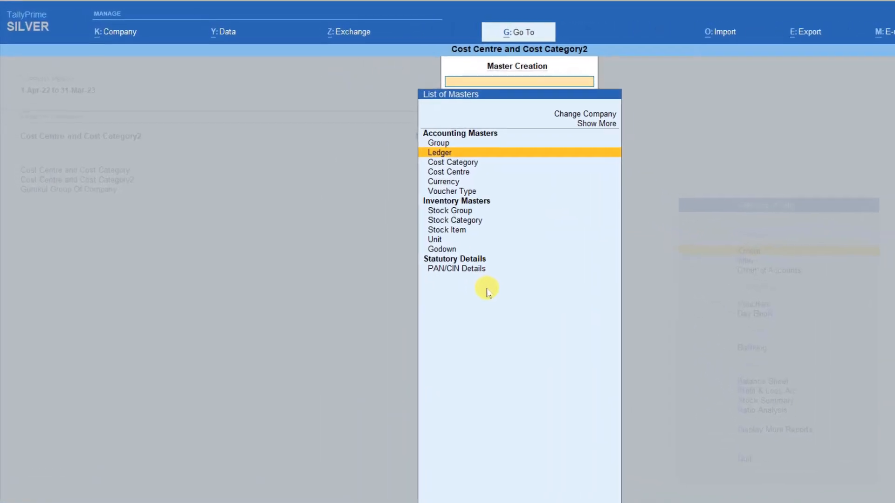
key("Down")
key("Down")
key("Down")
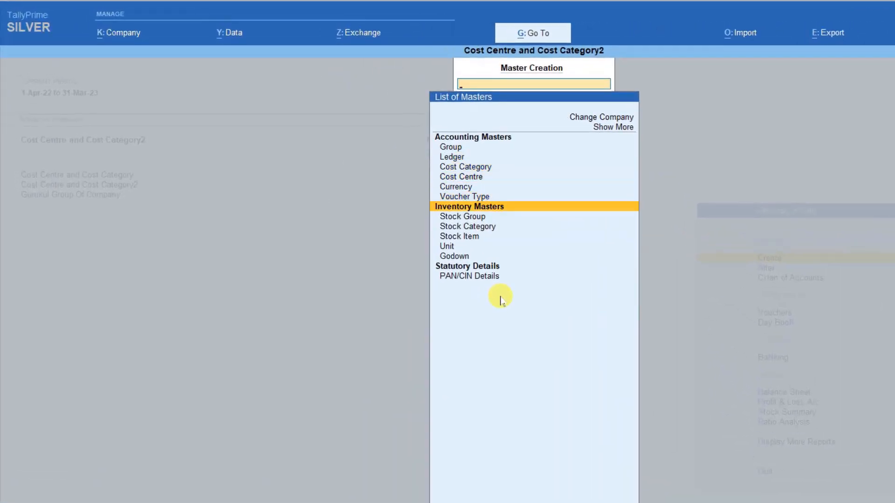
key("Down")
key("Return")
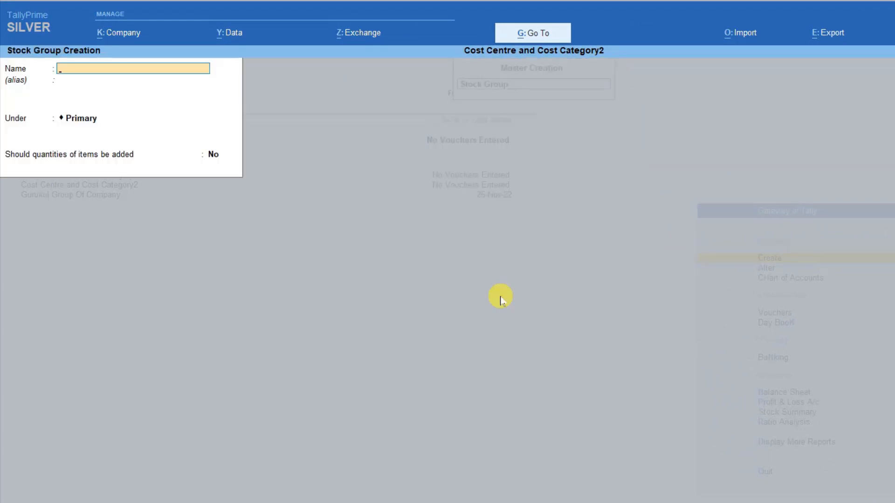
type("General Store")
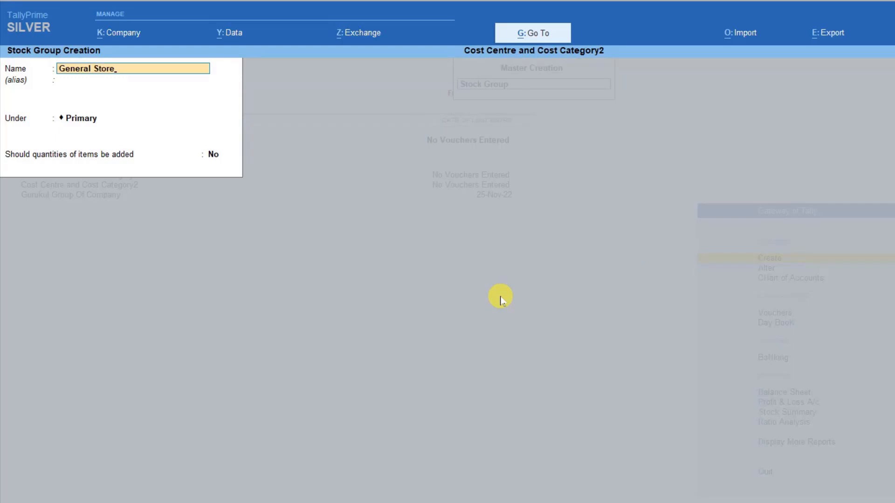
key("Return")
key("Return")
key("Return")
key("Return")
key("Escape")
key("y")
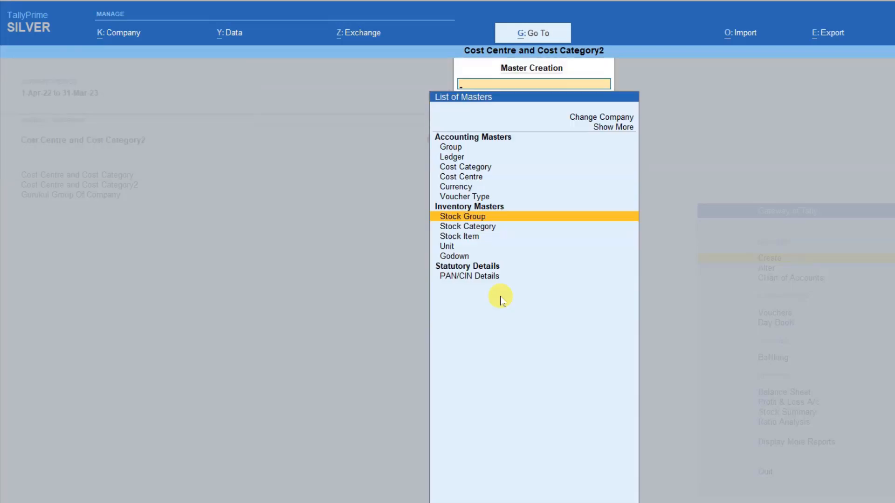
Create a simple unit with symbol box, formal name Boxes and 0 decimal places, and leave unit creation
key("Down")
key("Down")
key("Down")
key("Return")
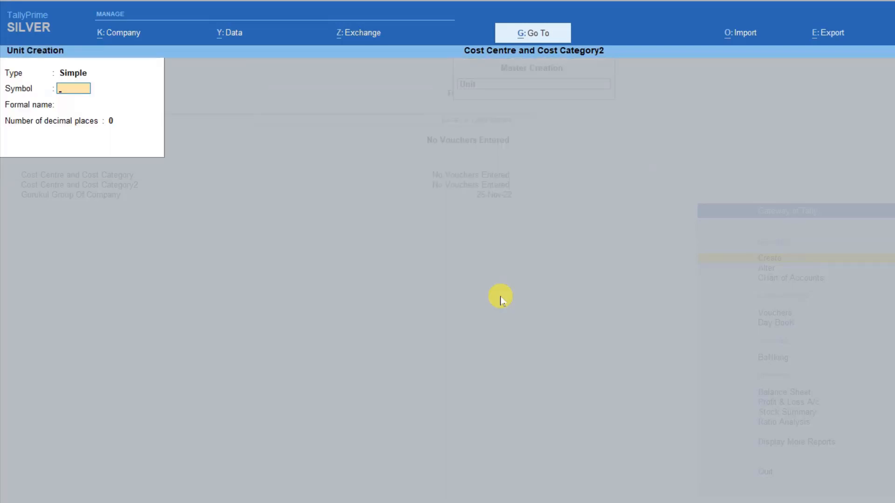
type("box")
key("Return")
type("Bo")
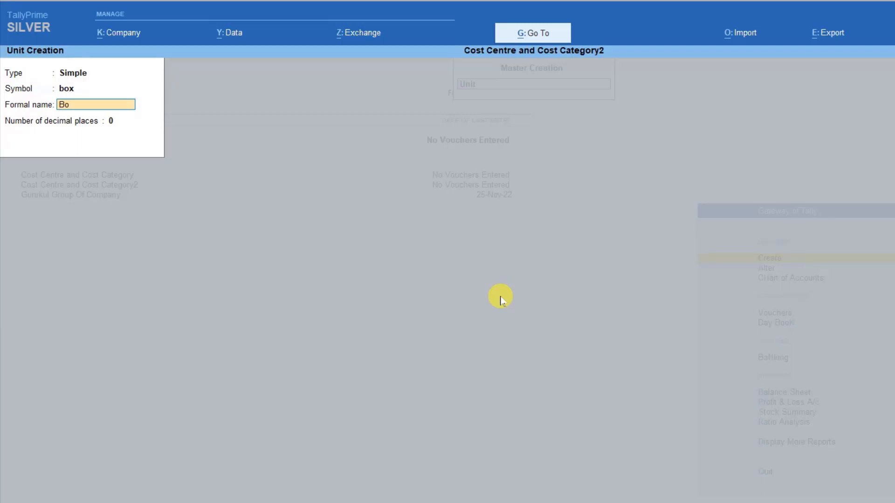
type("xes")
key("Return")
key("Return")
key("Return")
key("Escape")
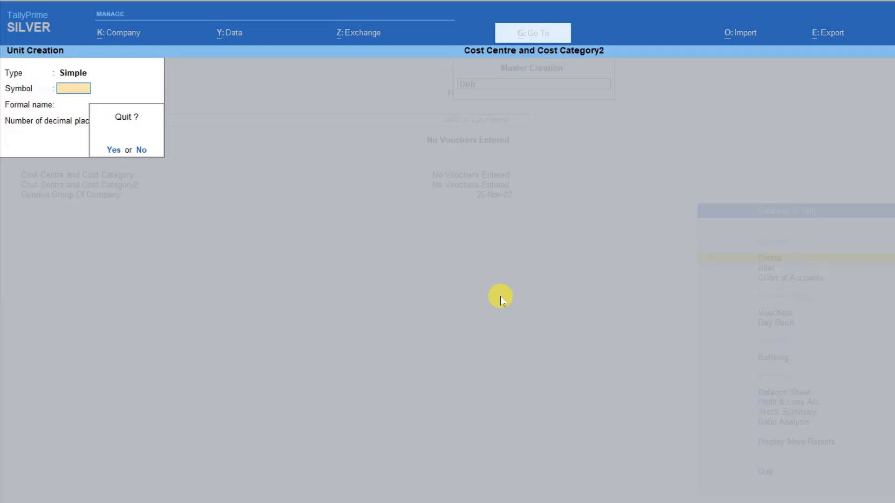
key("Return")
Create a stock item named Soap under General Store with unit box, duty rate 0 and no opening balance
key("Up")
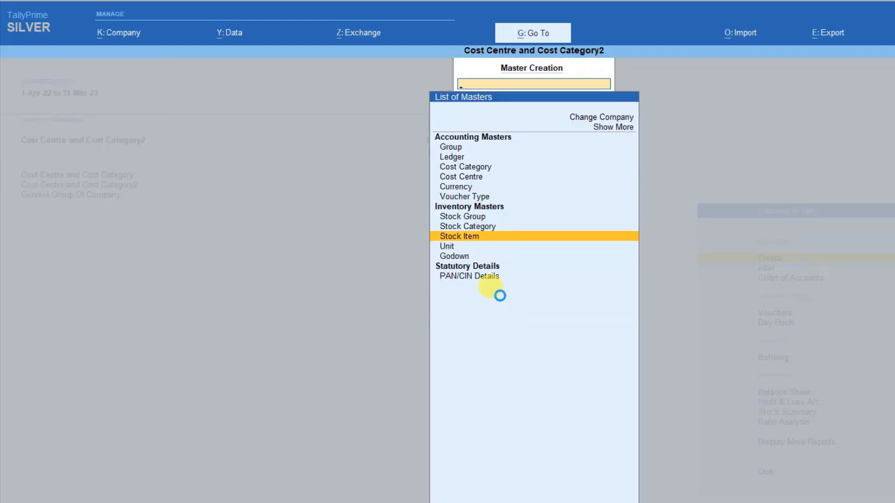
key("Return")
type("Soa")
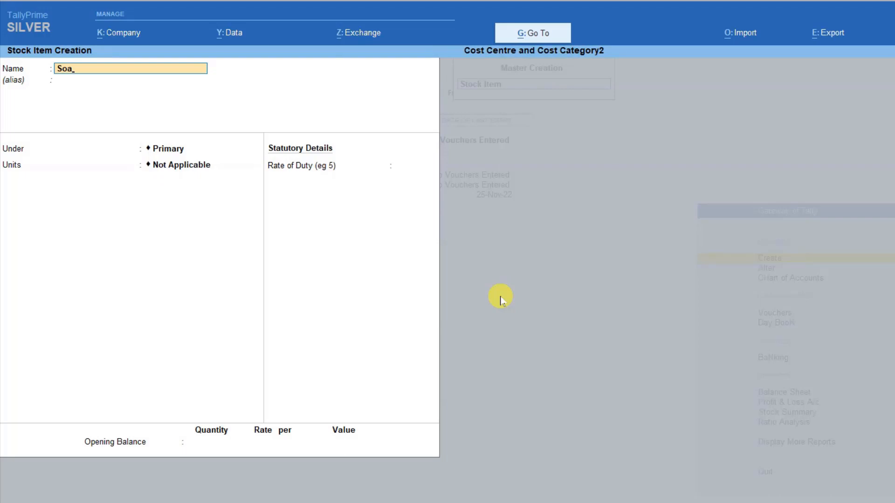
type("p")
key("Return")
key("Return")
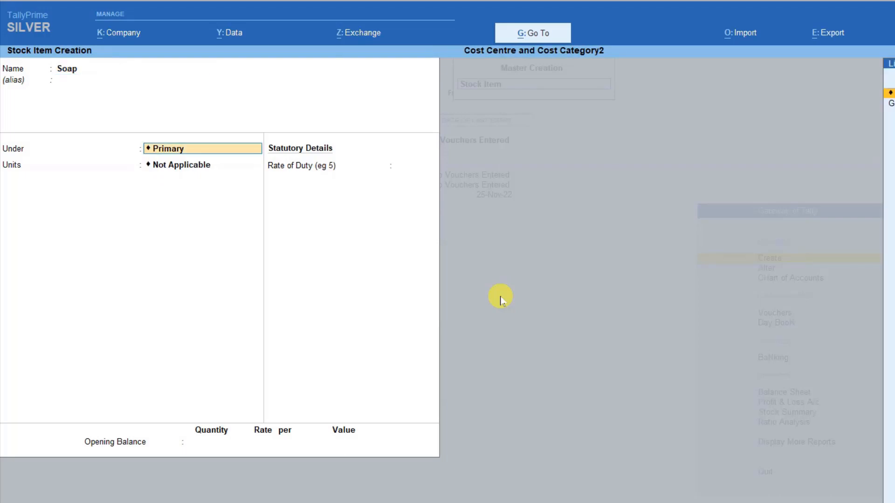
key("Down")
key("Return")
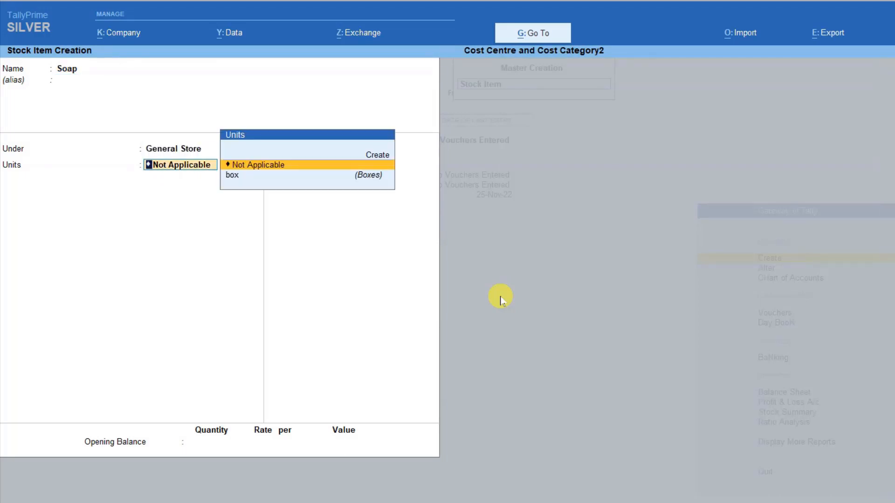
key("Down")
key("Return")
key("Return")
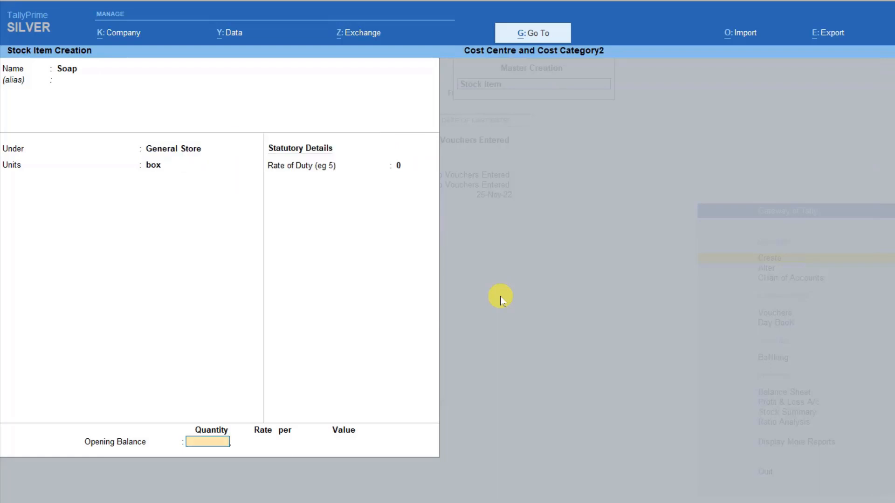
key("Return")
key("Return")
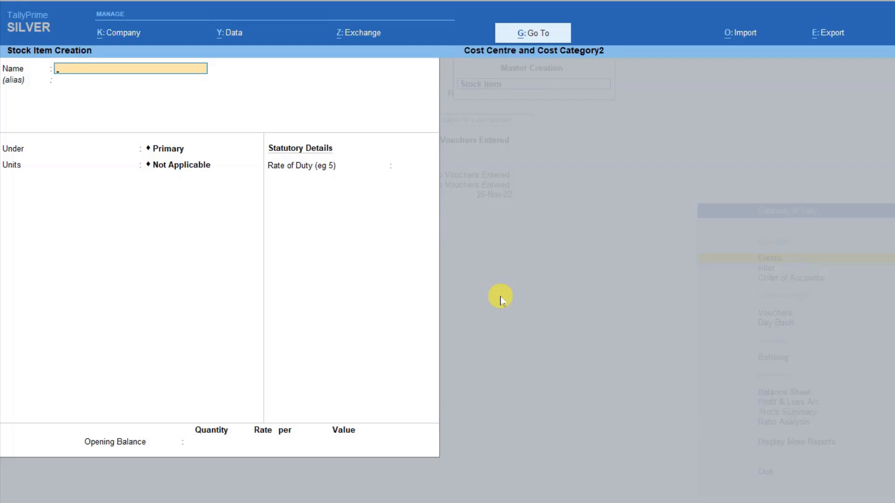
Leave master creation, return to the Gateway of Tally and open voucher entry
key("ctrl")
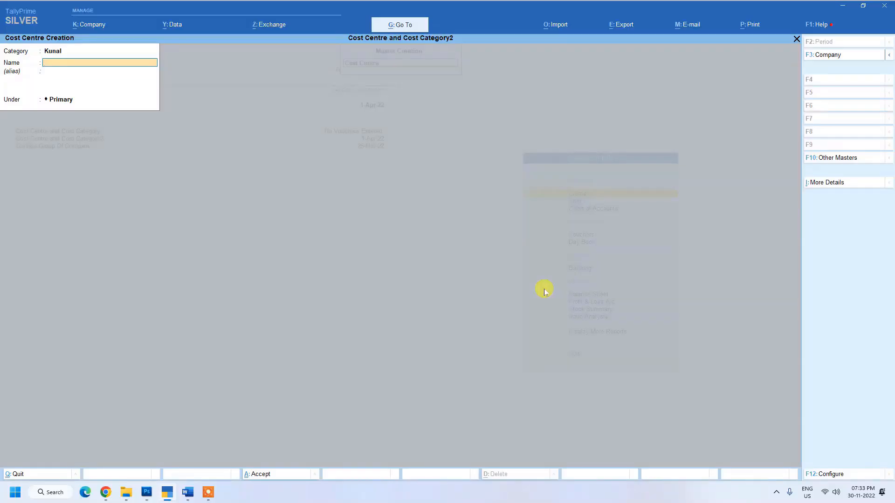
key("Escape")
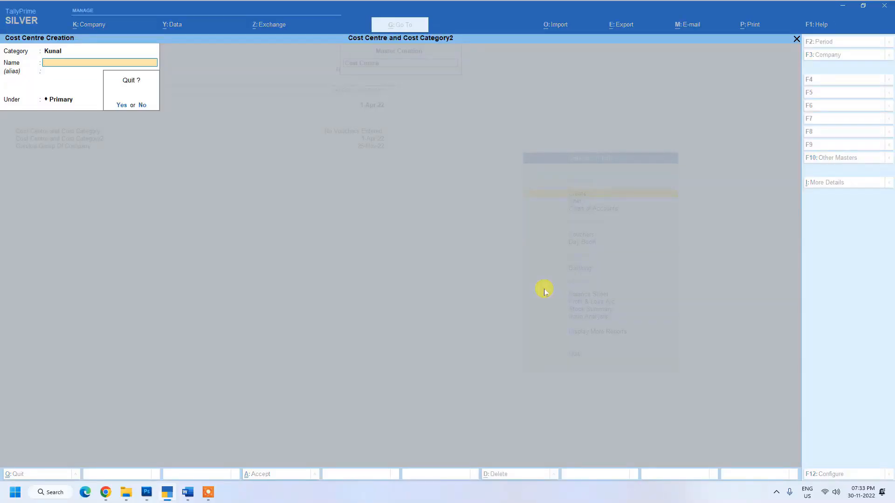
key("y")
key("Escape")
key("Down")
key("Down")
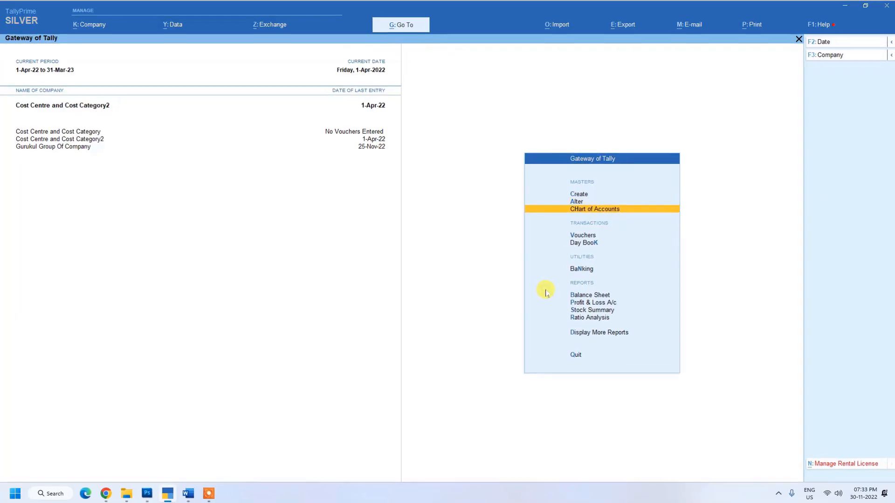
key("Down")
key("Down")
key("Up")
key("Return")
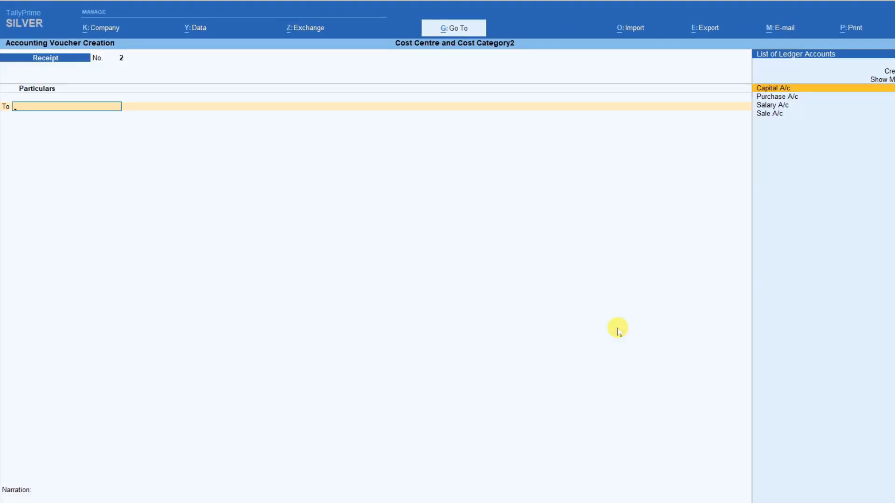
Start a purchase voucher with supplier invoice no. 1, dated 1-Apr-22, and Cash as the party account
key("F9")
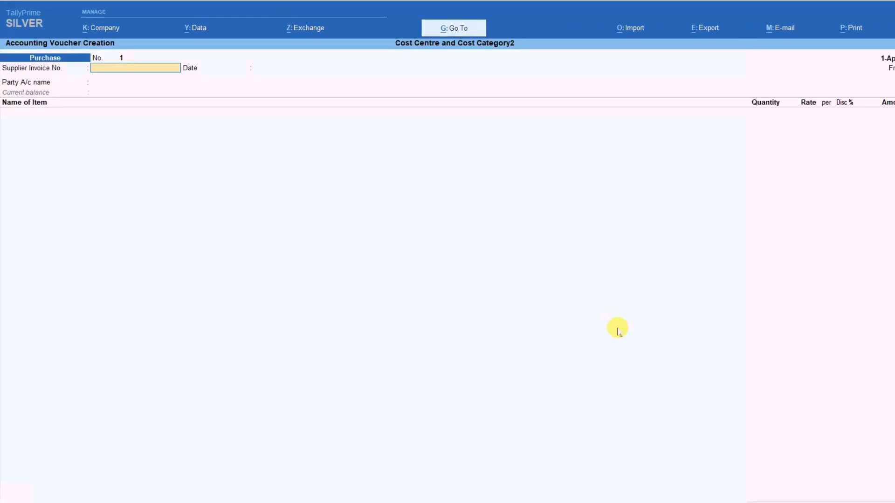
type("1")
key("Return")
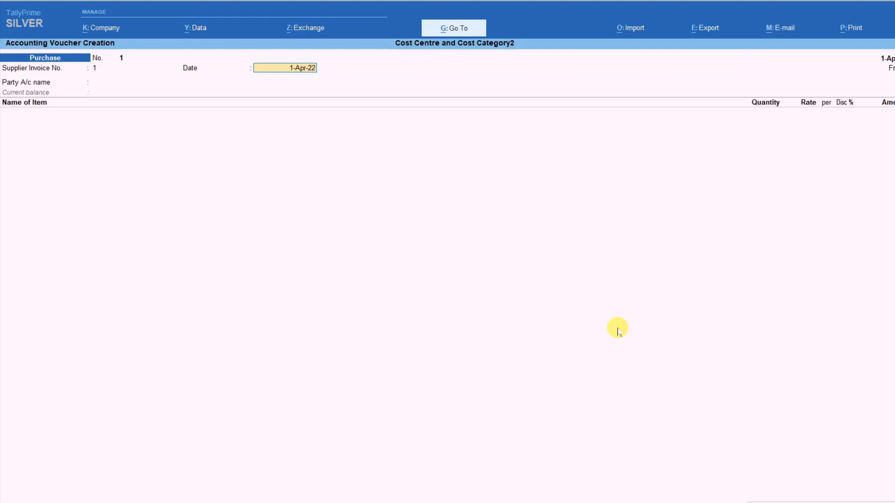
key("Return")
key("Return")
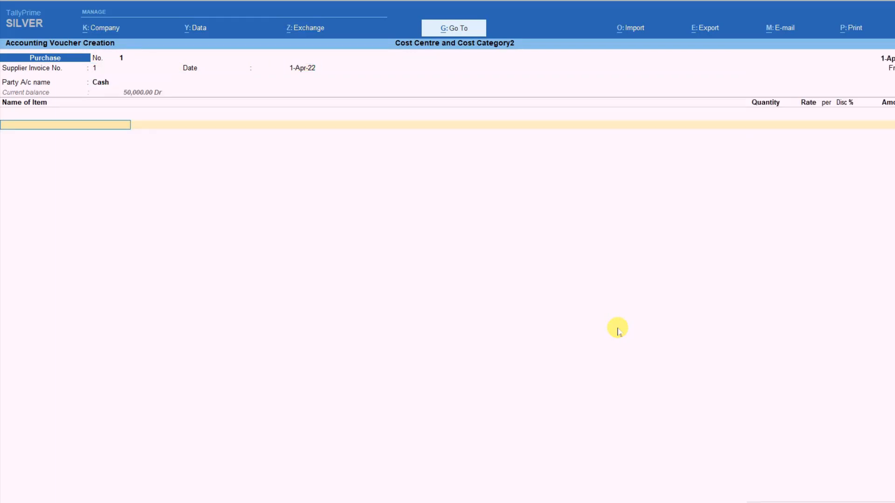
Add the item Soap to the purchase voucher with 10 boxes at a rate of 1,000 per box
key("Return")
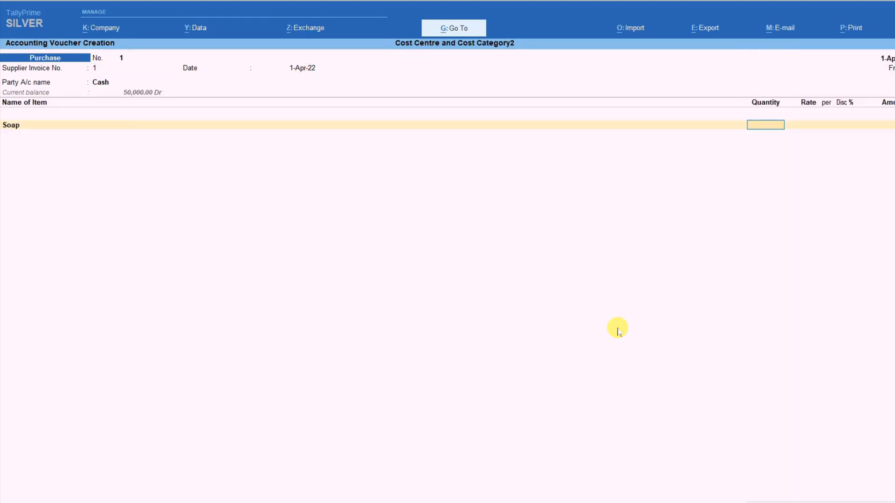
type("10")
key("Return")
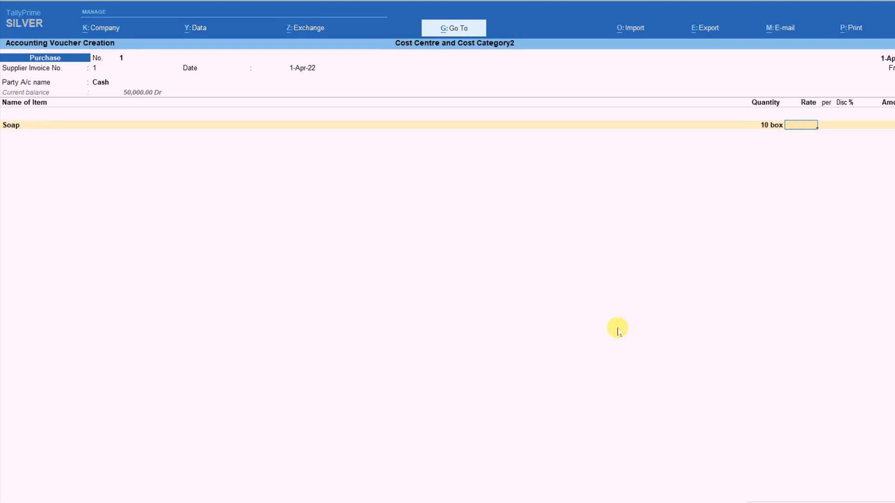
type("1,000")
key("Return")
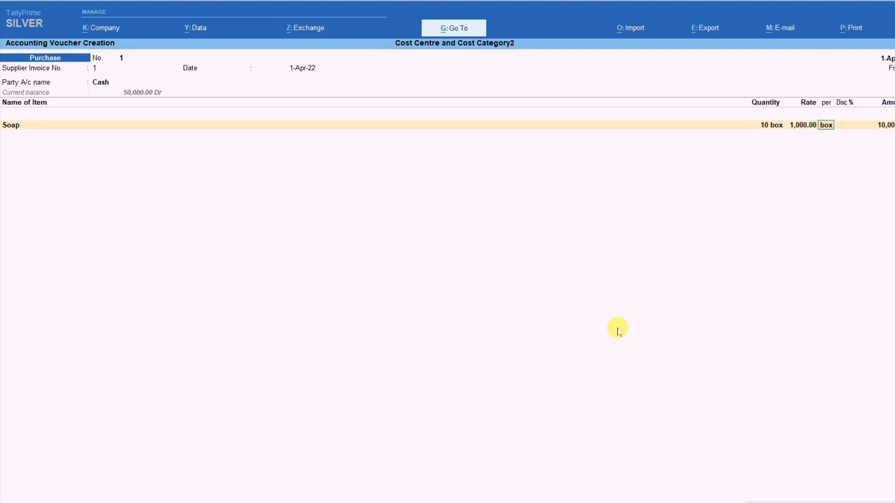
key("Return")
key("Return")
key("Return")
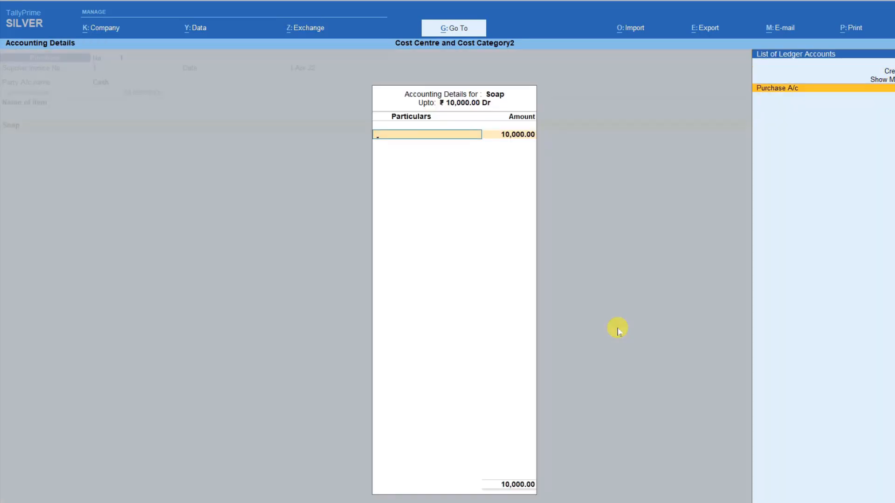
Allocate the 10,000.00 Soap amount to Purchase A/c, end the item list and accept the purchase voucher
key("Return")
key("Return")
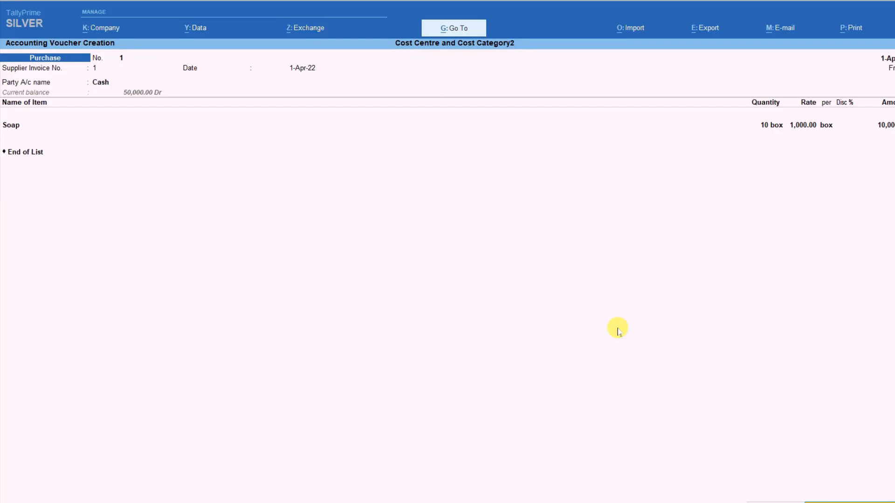
key("Return")
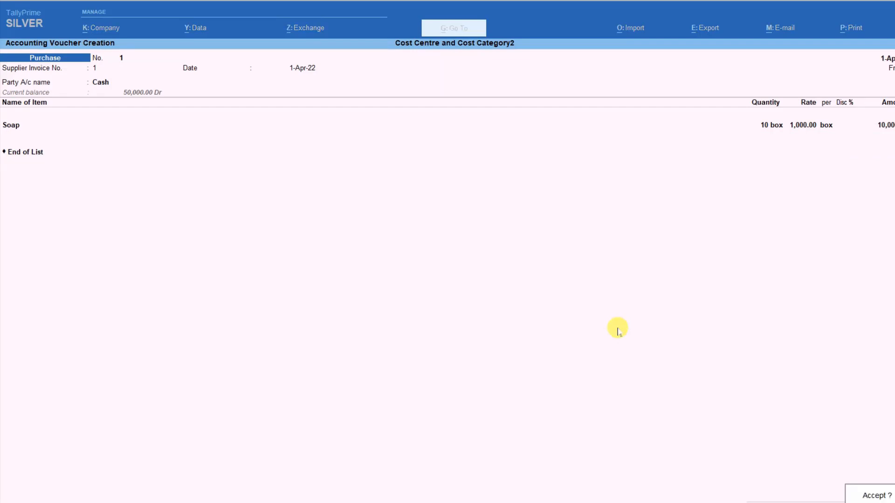
key("Return")
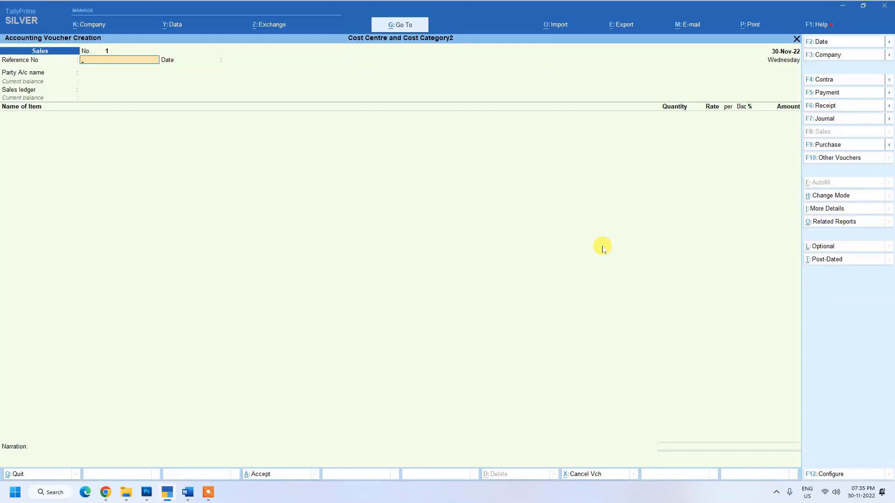
Fill in the sales voucher header with reference no. 1, date 30-Nov-22, party Cash and sales ledger Sale A/c
key("Return")
key("Return")
key("Return")
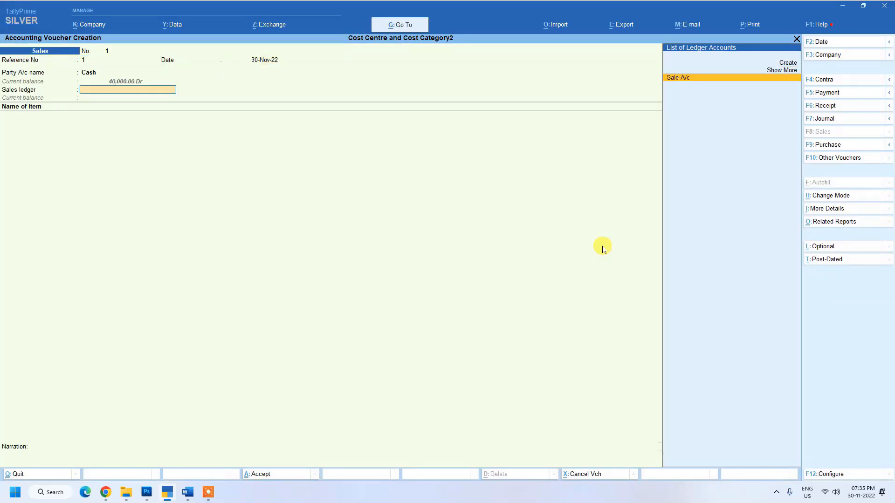
key("Return")
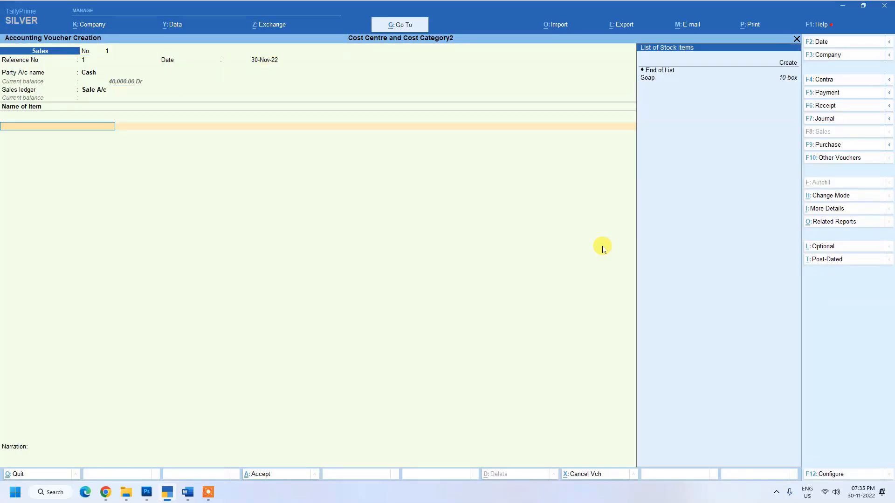
Add the item Soap to the sales voucher with 2 boxes at a rate of 1,200 per box
key("Return")
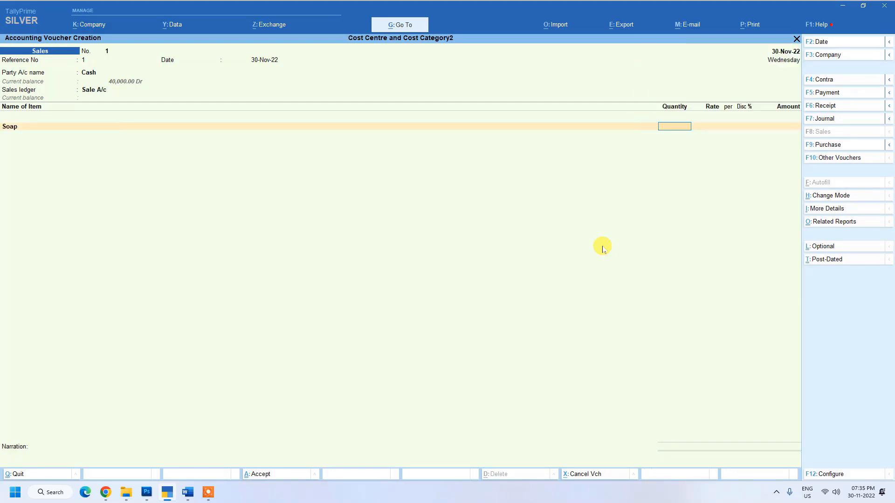
type("2")
key("Return")
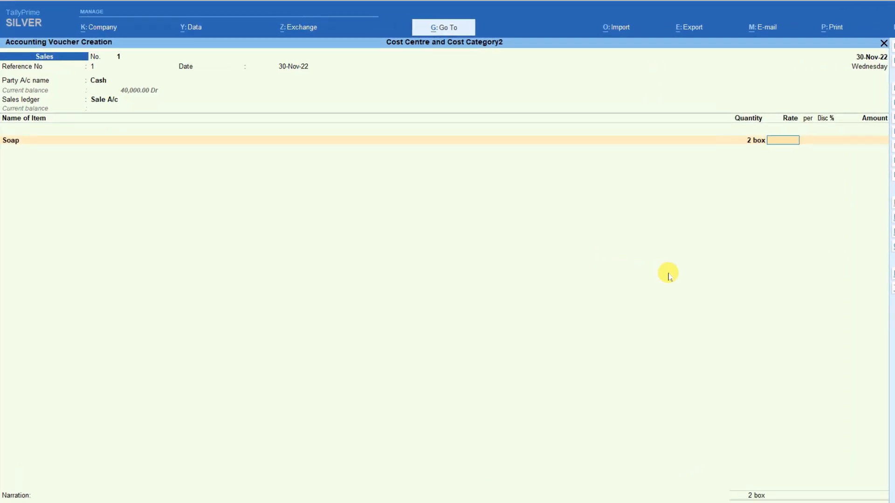
type("1,200")
key("Return")
key("Return")
key("Return")
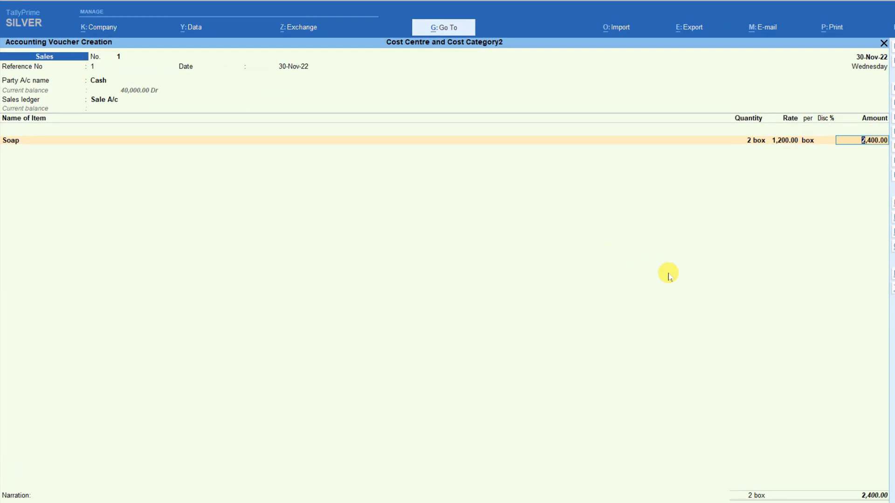
Keep the Soap amount at 2,400.00, end the item list, leave the narration blank and accept the sales voucher
key("BackSpace")
key("BackSpace")
key("BackSpace")
key("BackSpace")
key("Return")
key("Return")
key("Return")
key("Return")
key("Return")
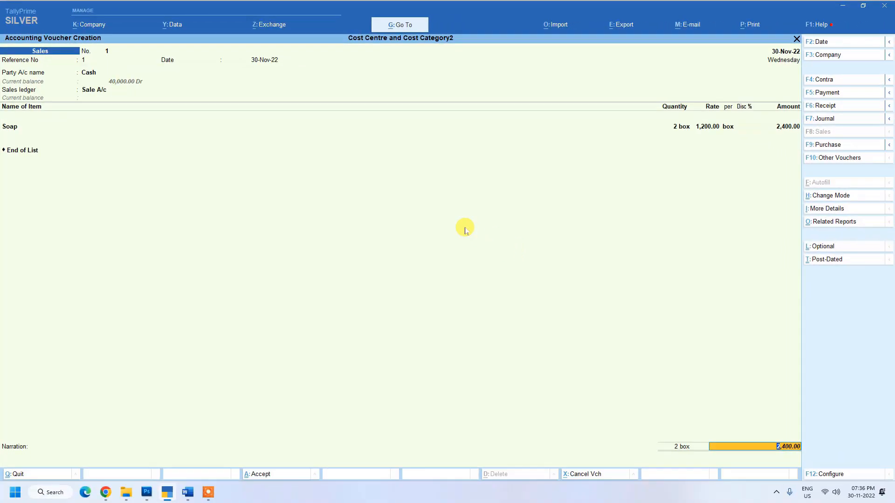
key("Return")
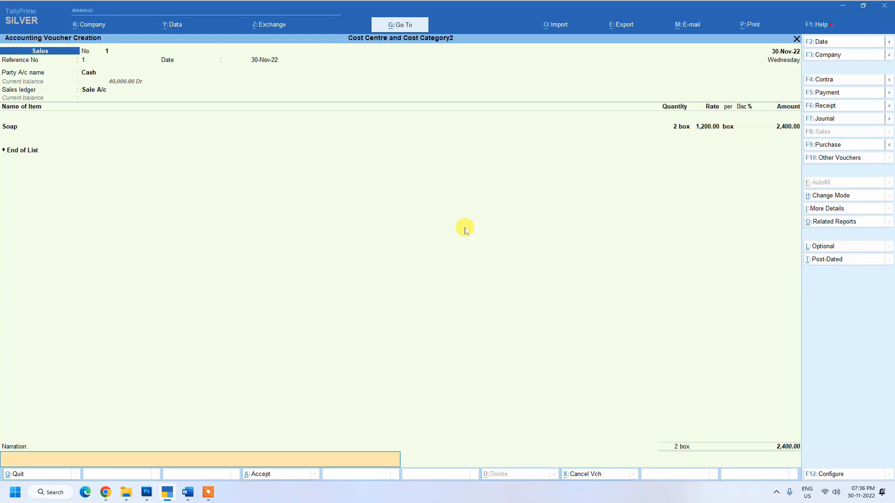
key("Return")
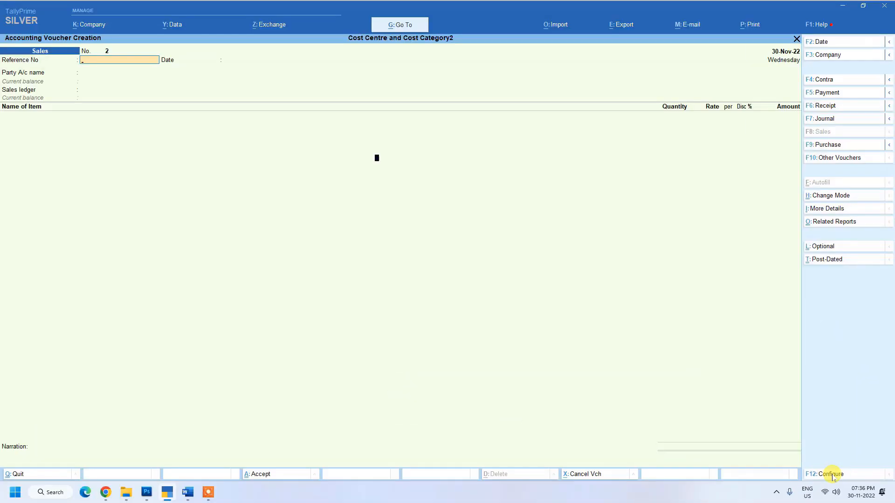
Set Select common Ledger Account for Item Allocation to No in the sales voucher configuration and save it
left_click(771, 449)
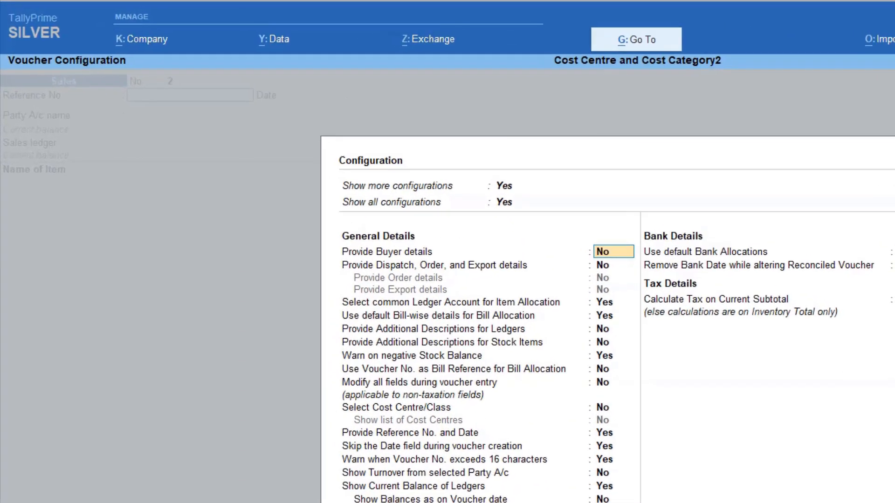
key("Down")
key("Down")
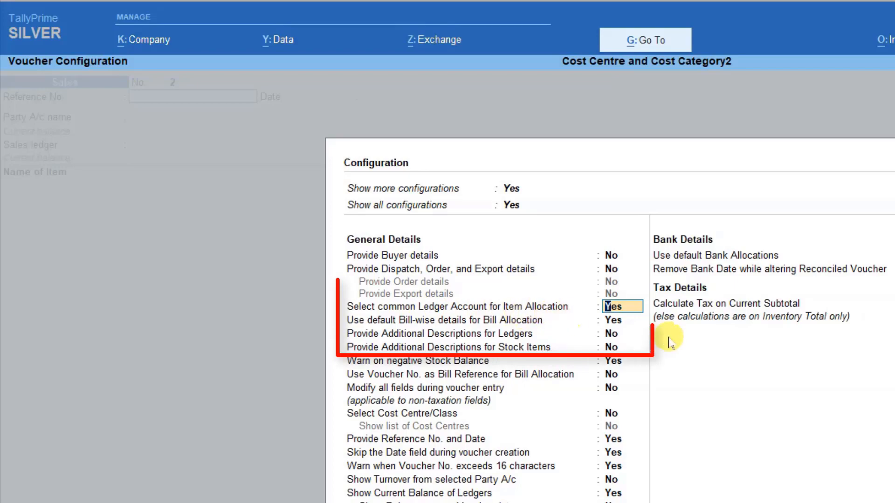
type("n")
key("Return")
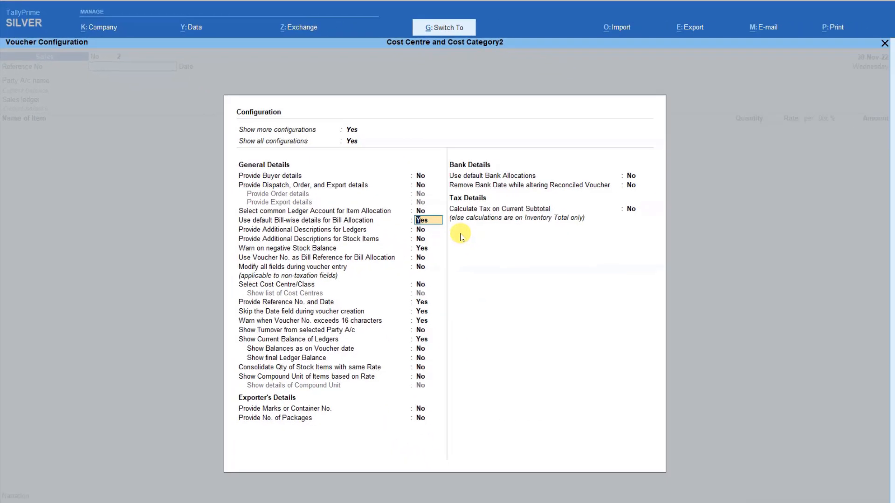
key("ctrl+a")
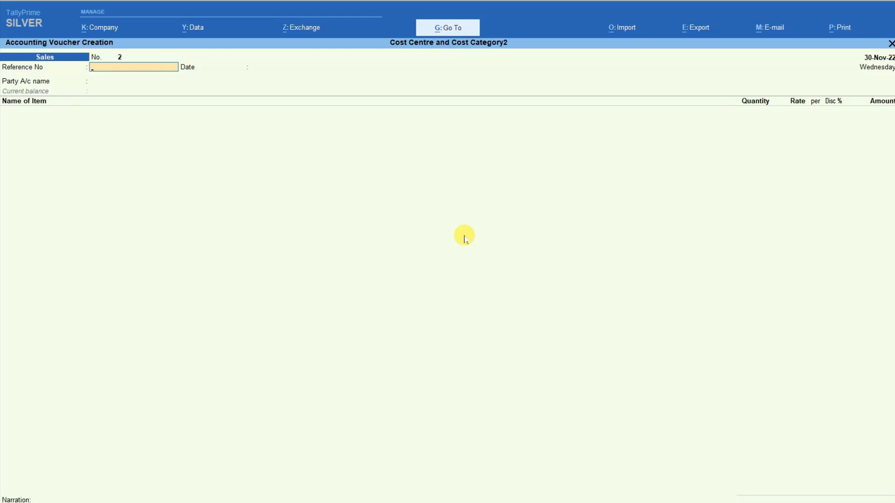
Fill in the second sales voucher with reference no. 2, date 30-Nov-22 and Cash as the party account
type("2")
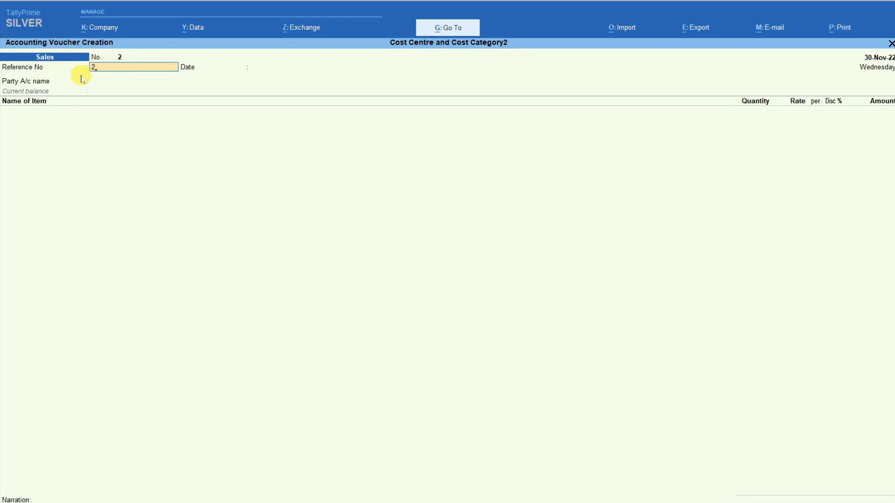
key("Return")
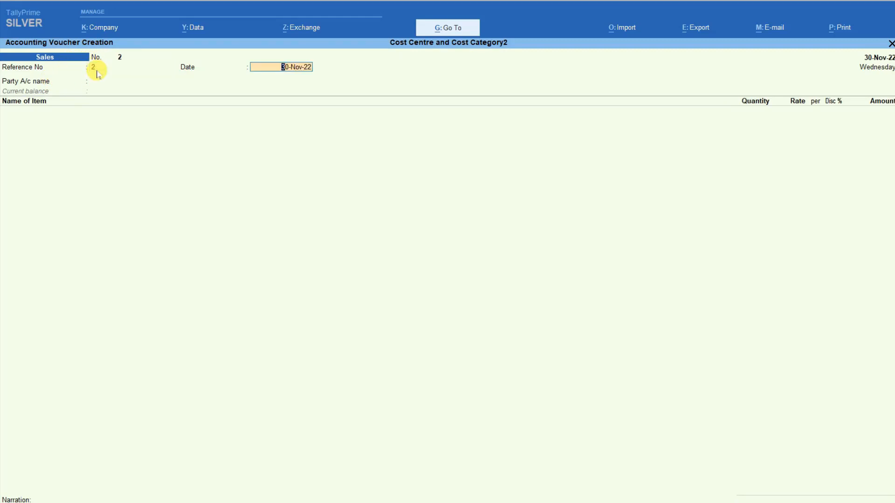
key("Return")
key("Return")
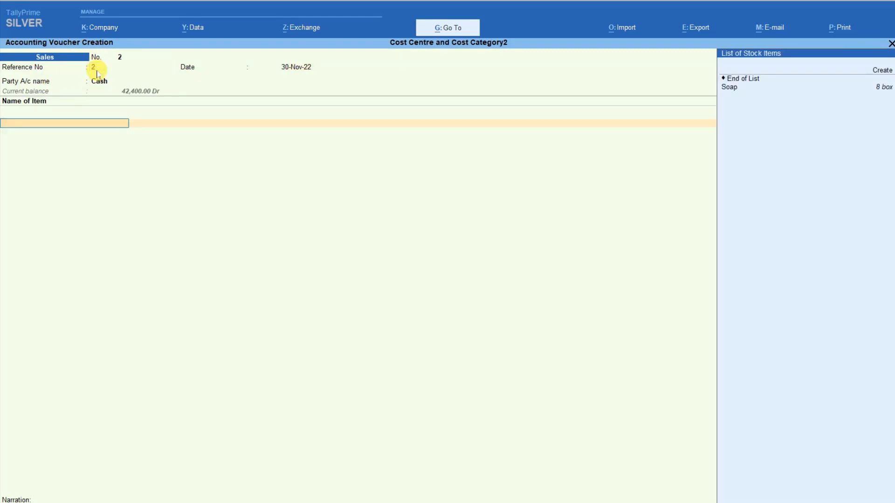
Add 2 boxes of Soap at 1,200 per box to the second sales voucher
key("Down")
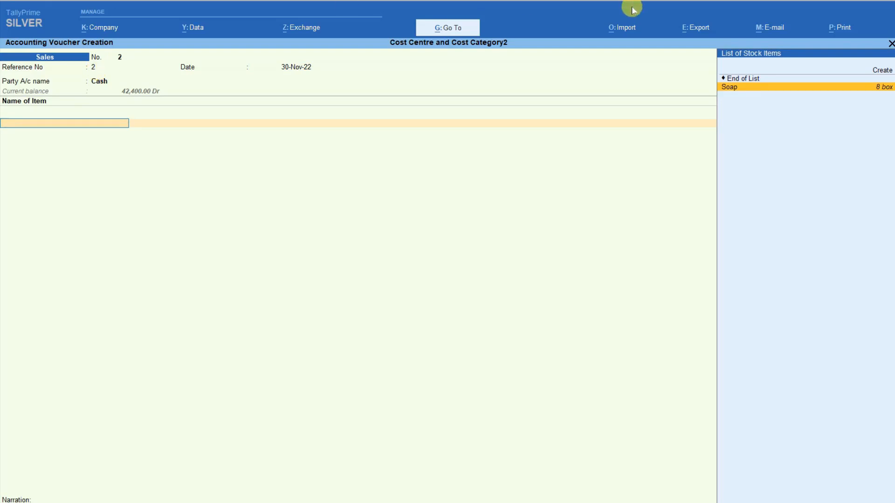
key("Return")
type("2")
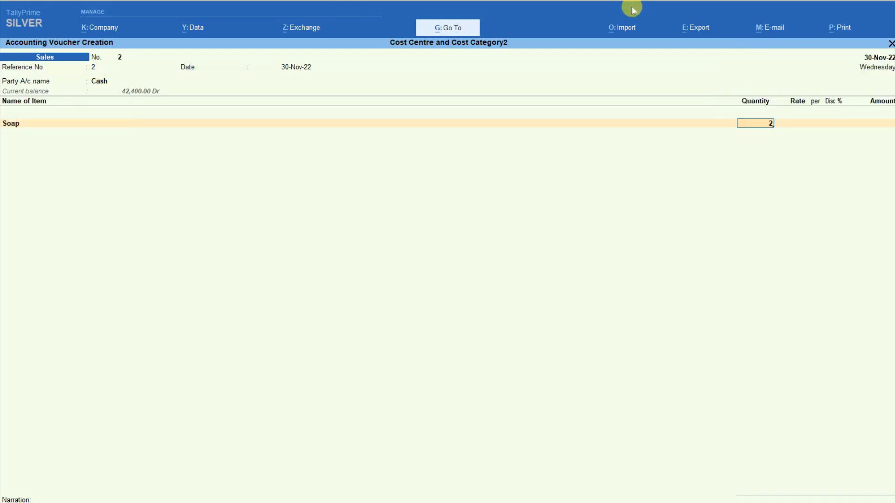
key("Return")
key("Return")
key("Return")
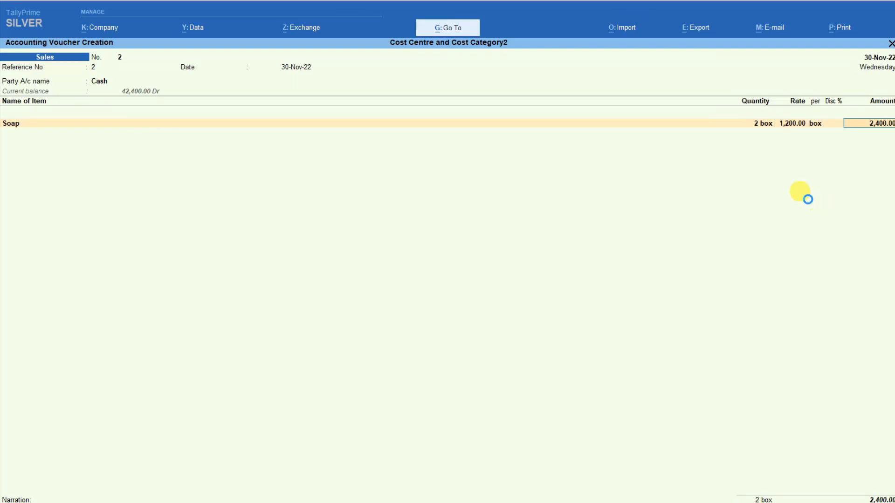
Keep Sale A/c as the ledger for Soap and allocate its 2,400.00 to the first-listed person's cost category and sale cost centre
key("Return")
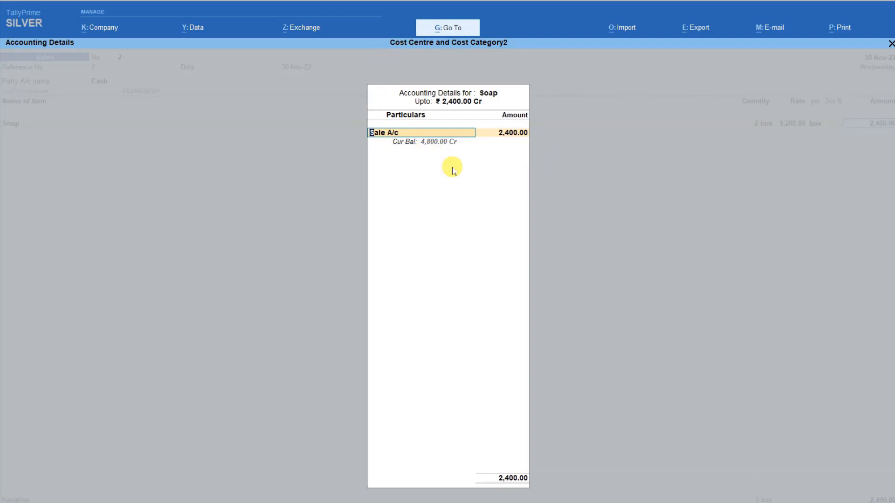
key("Return")
key("Return")
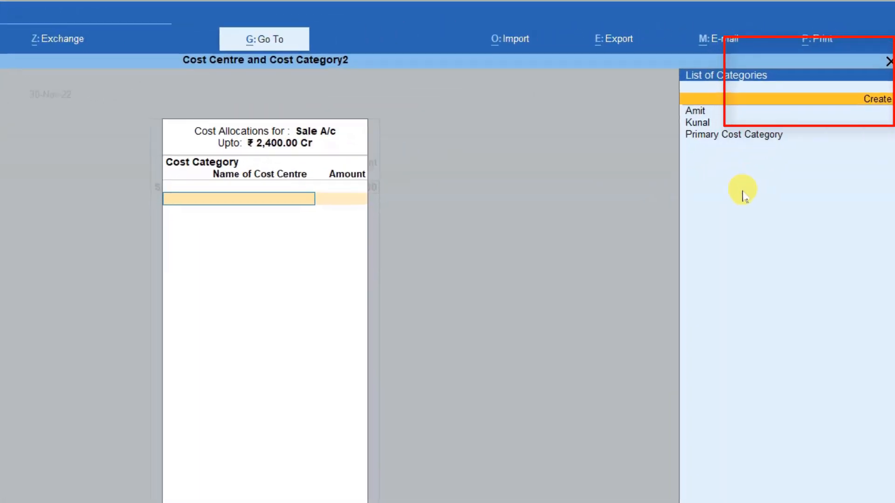
key("Down")
key("Return")
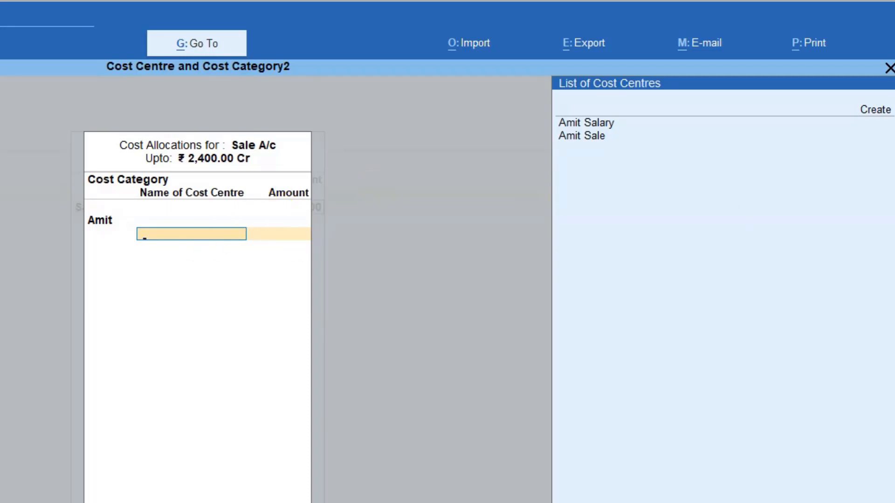
key("Down")
key("Down")
key("Down")
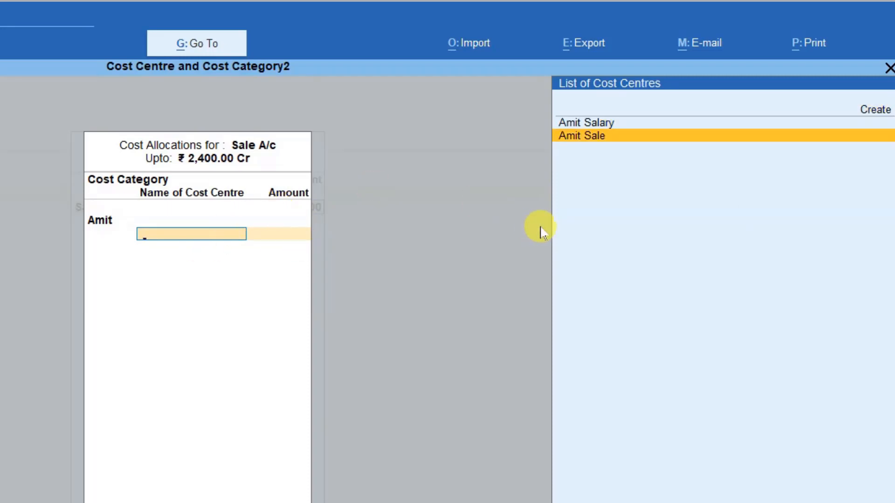
key("Return")
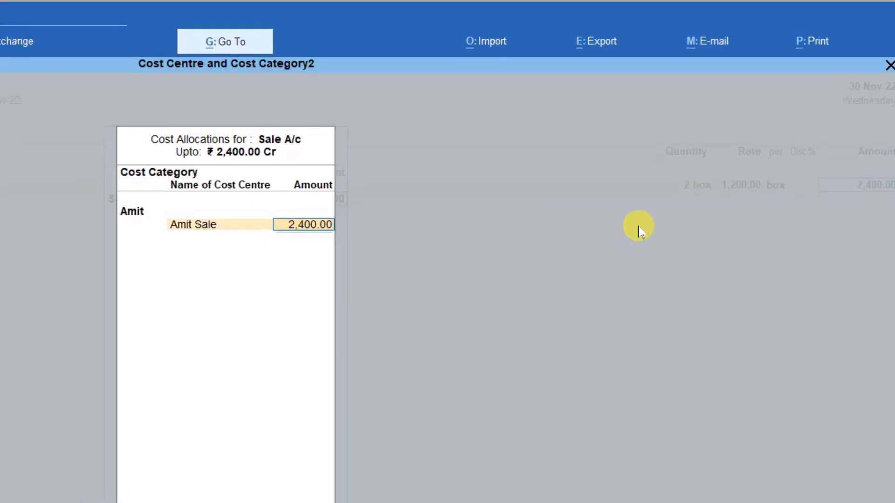
key("Return")
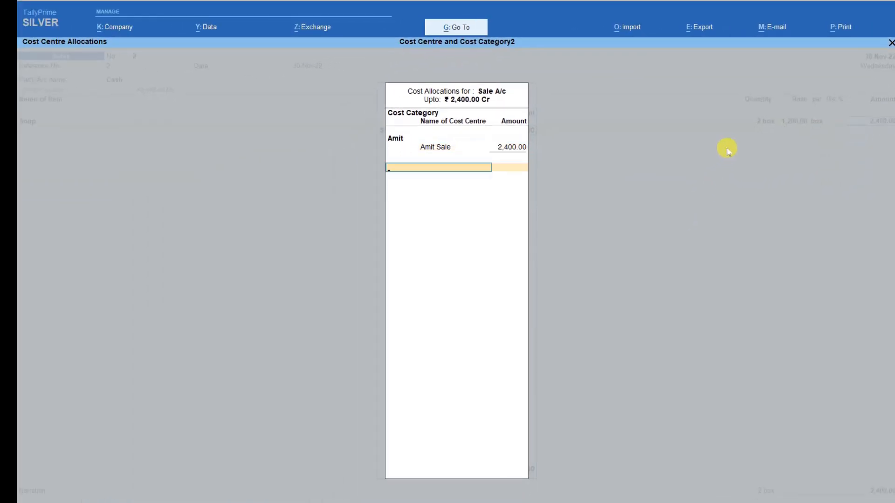
key("Return")
key("Return")
End the item list, leave the narration blank and accept the second sales voucher
key("Return")
key("Return")
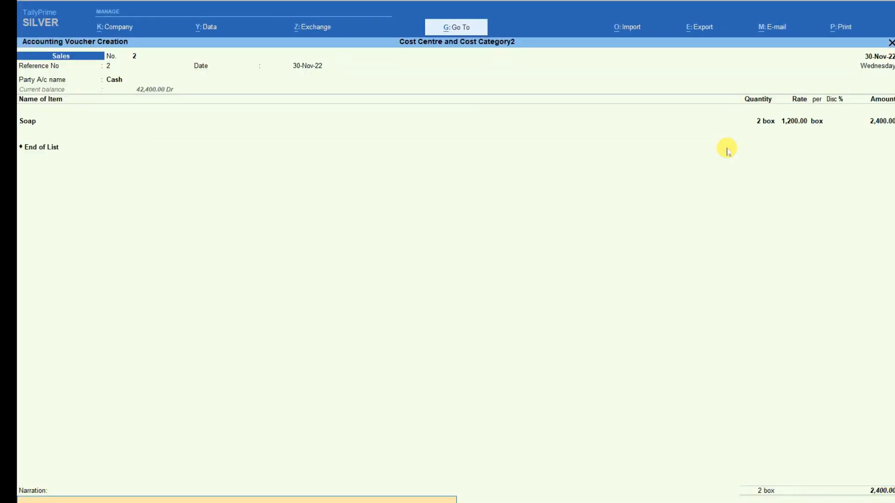
key("Return")
key("Return")
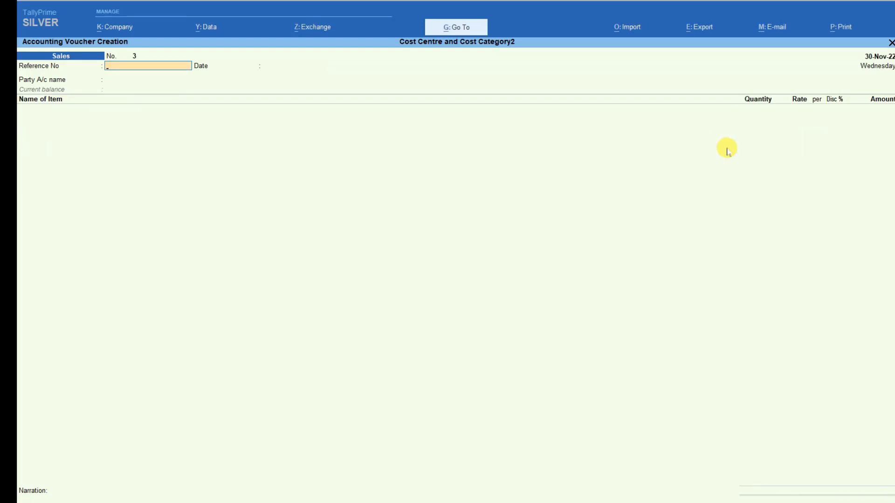
Fill in the third sales voucher with reference no. 3, date 30-Nov-22 and Cash as the party account
key("Return")
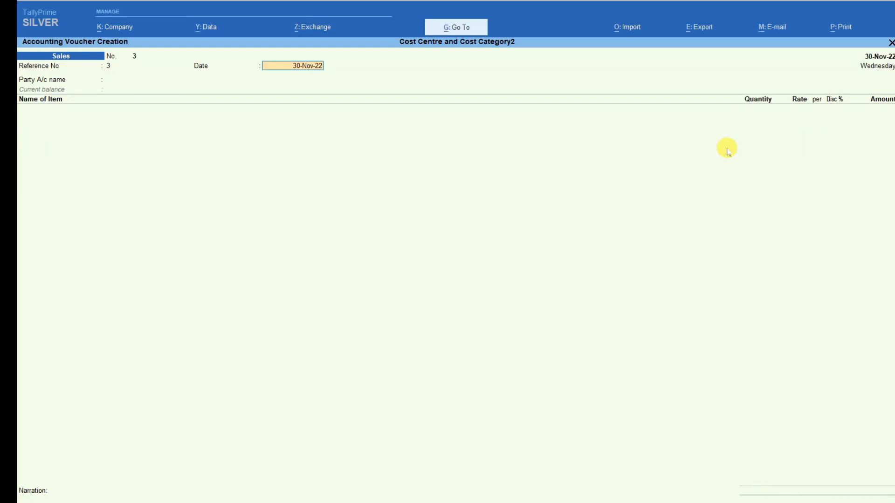
key("Return")
key("Return")
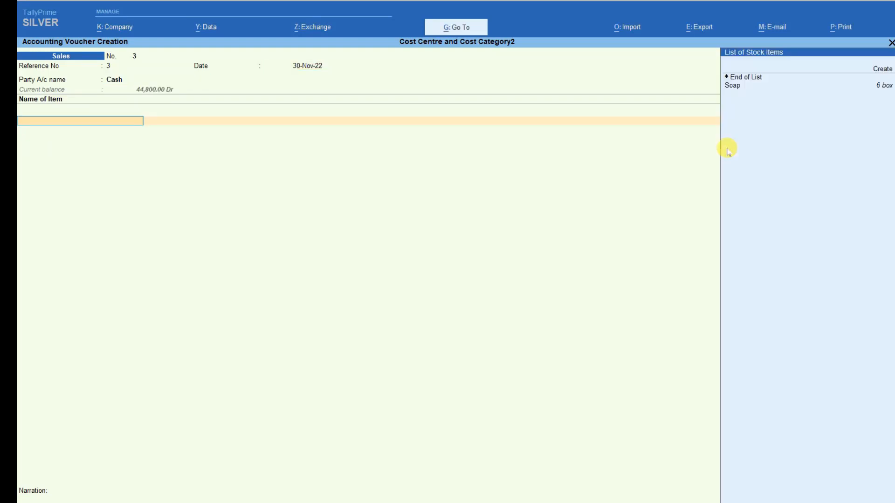
Add 3 boxes of Soap at 1,400 per box to the third sales voucher
key("Down")
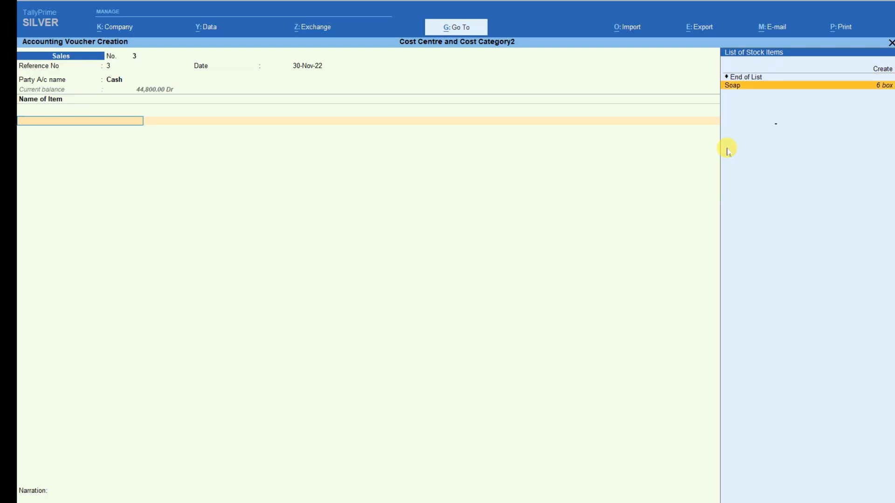
key("Return")
type("3")
key("Return")
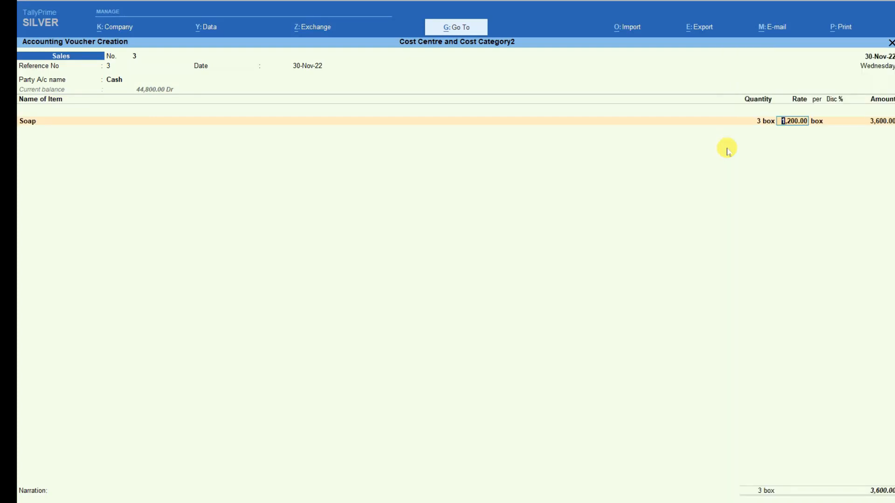
type("1400")
key("Return")
key("Return")
key("Return")
key("Return")
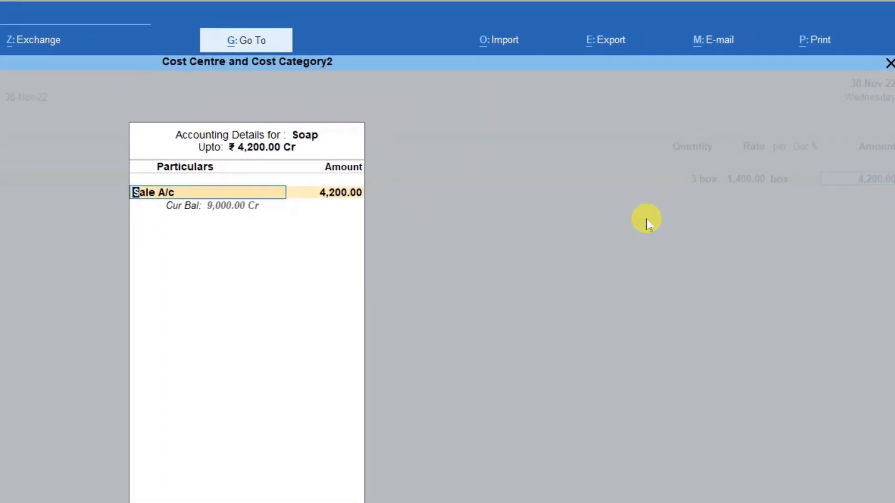
Keep Sale A/c for Soap and switch its 4,200.00 allocation to the second-listed person's cost category and sale cost centre
key("Return")
key("Return")
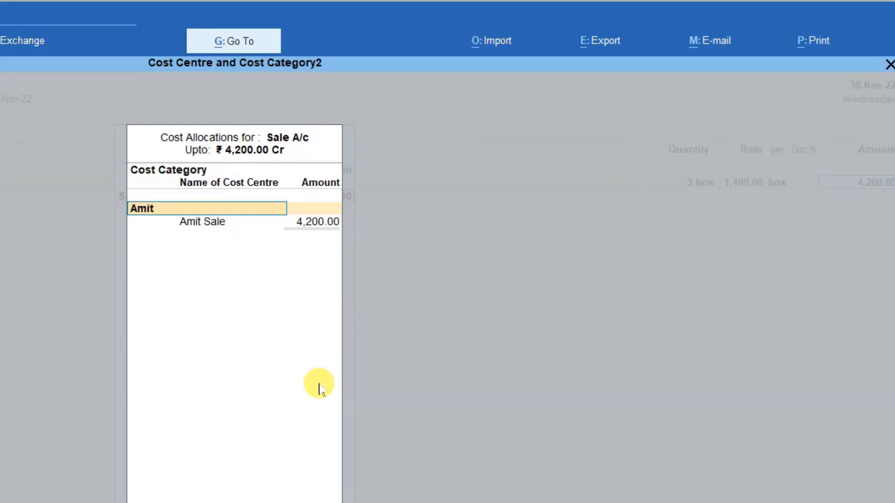
key("BackSpace")
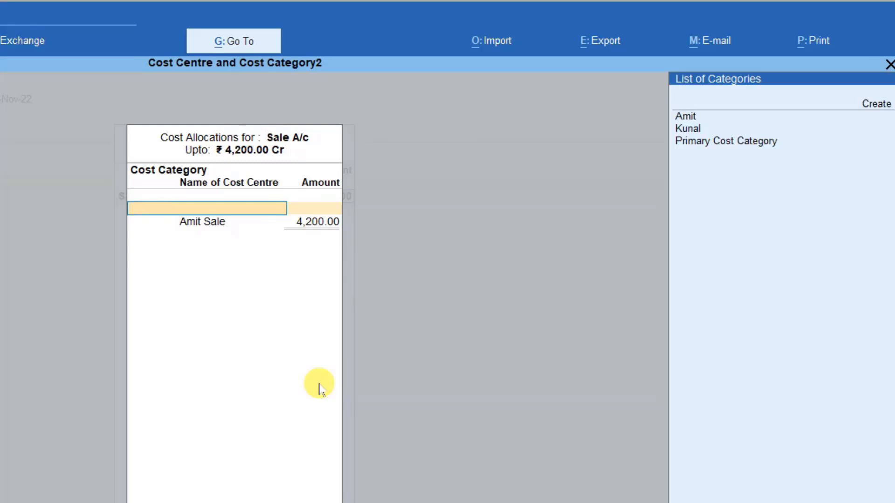
key("Down")
key("Down")
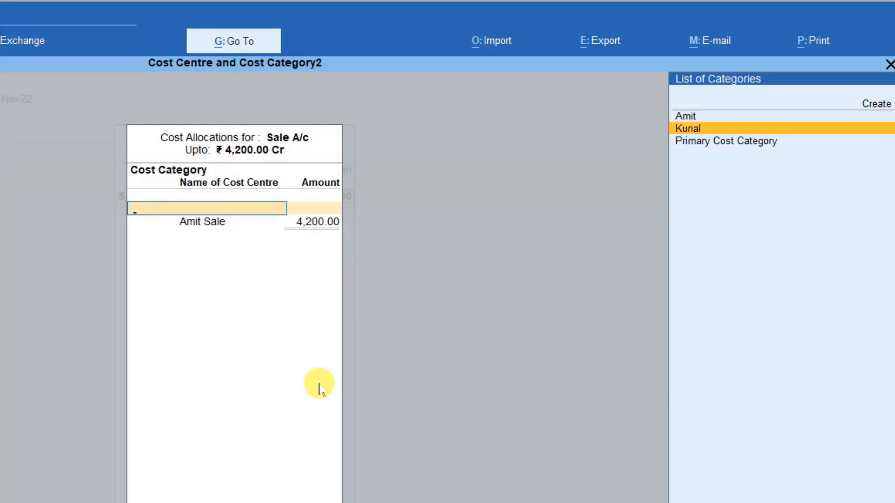
key("Return")
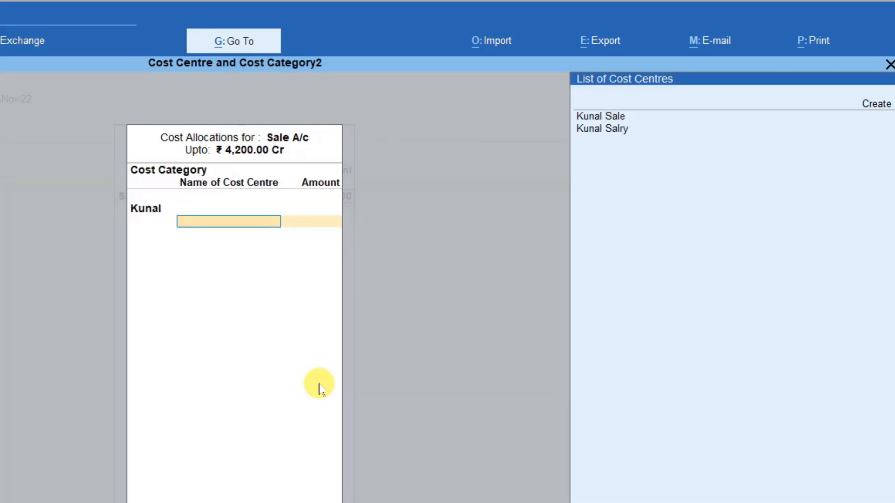
key("Down")
key("Return")
key("Return")
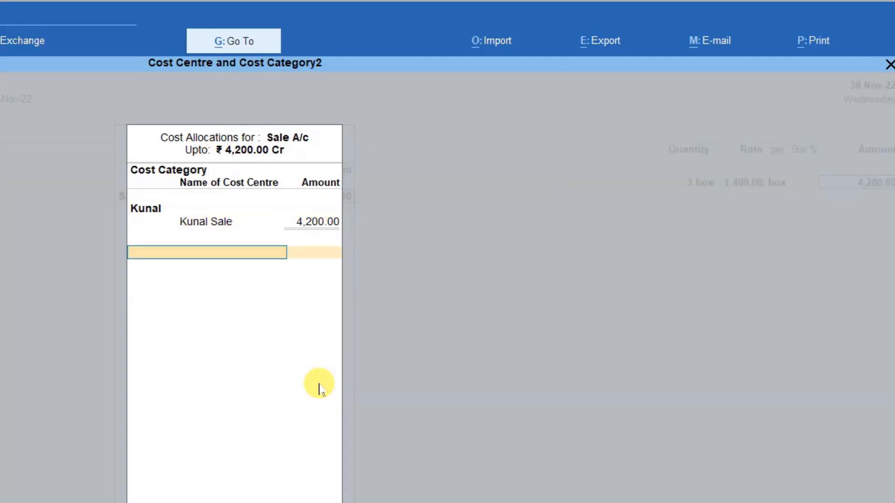
Close the allocations, leave the narration blank and accept the third sales voucher
key("Return")
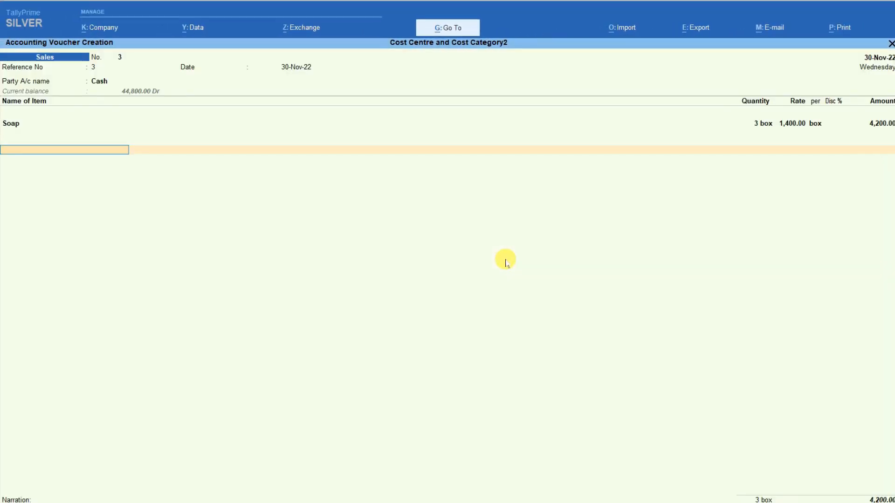
key("Return")
key("Return")
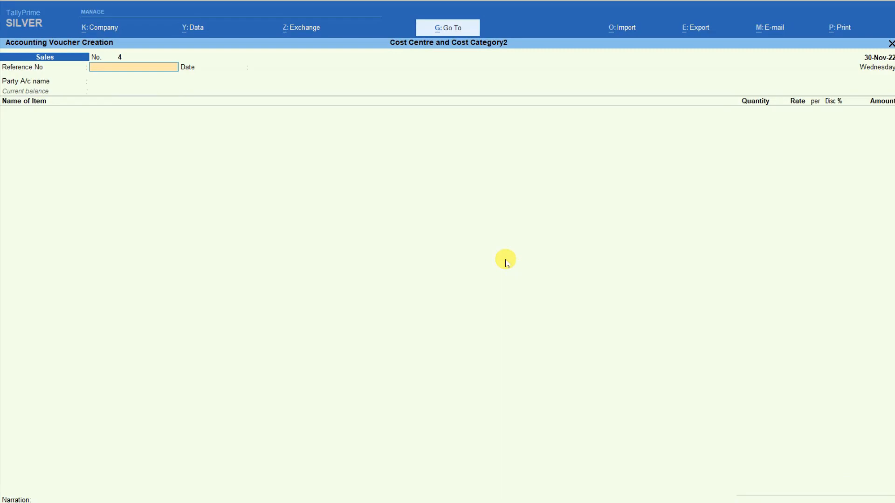
Start a payment voucher and debit Salary A/c with 3,000
key("F5")
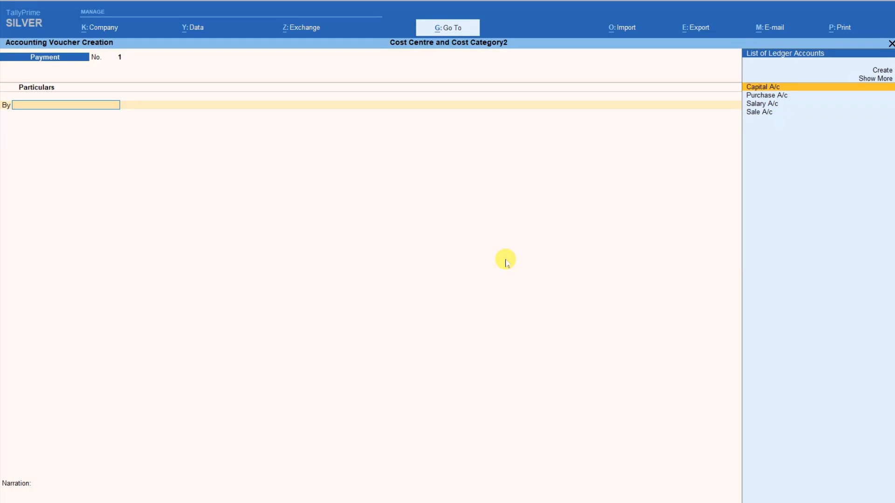
key("Down")
key("Down")
key("Return")
type("3000")
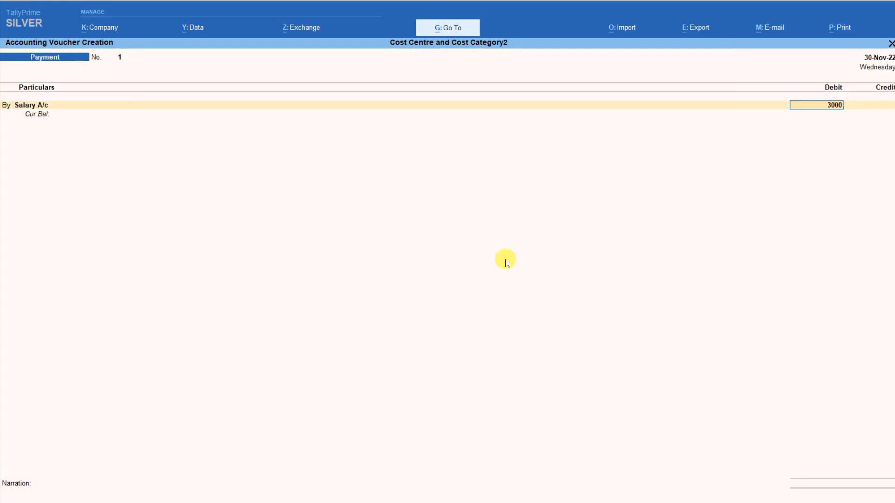
key("Return")
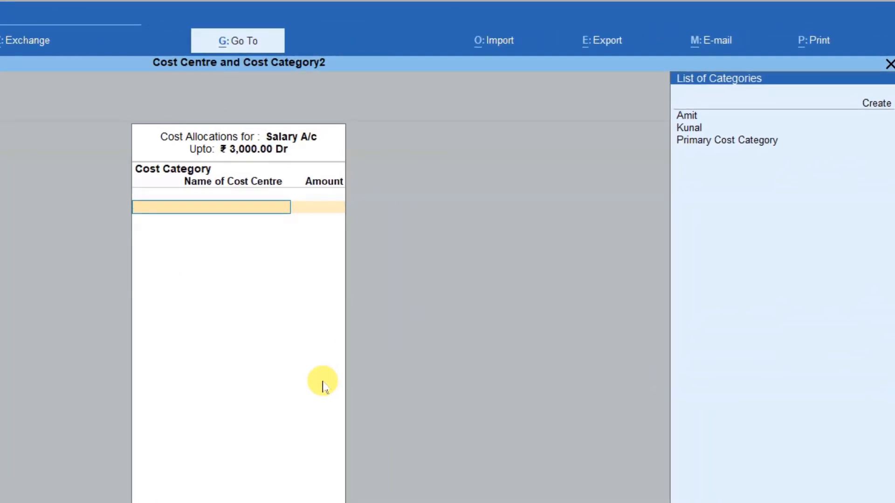
Allocate the 3,000.00 of Salary A/c to the first-listed person's cost category and salary cost centre
key("Down")
key("Return")
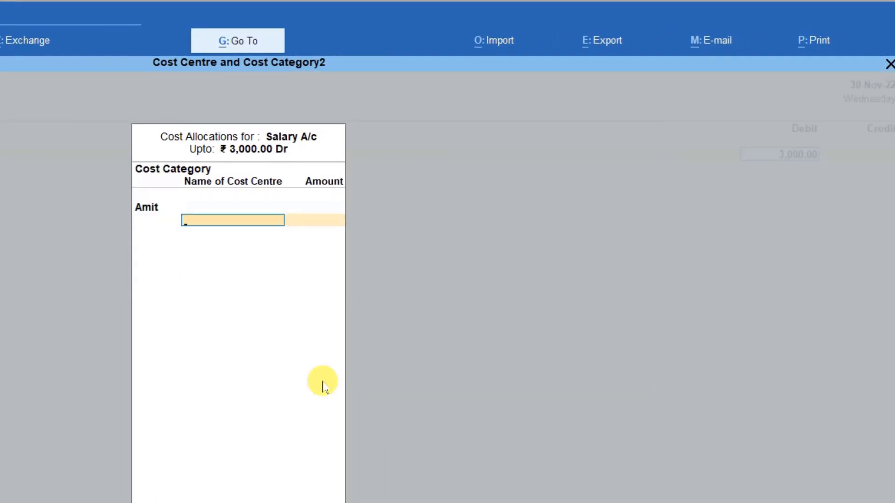
key("Down")
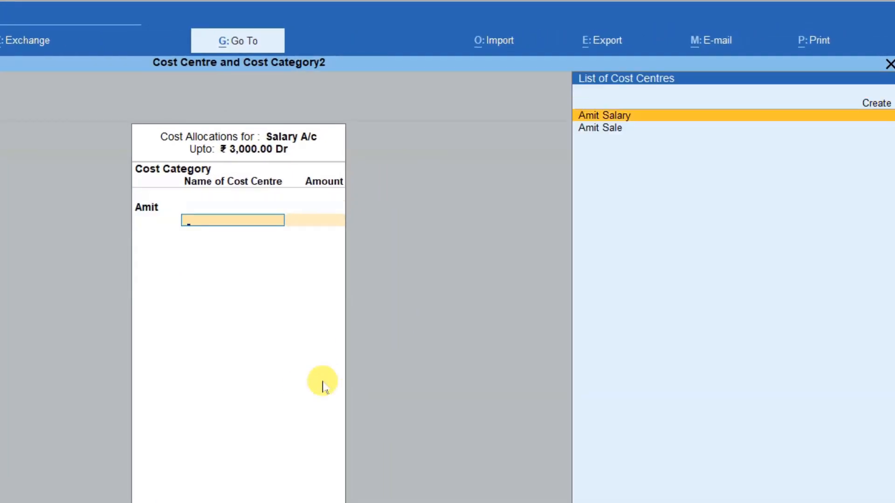
key("Return")
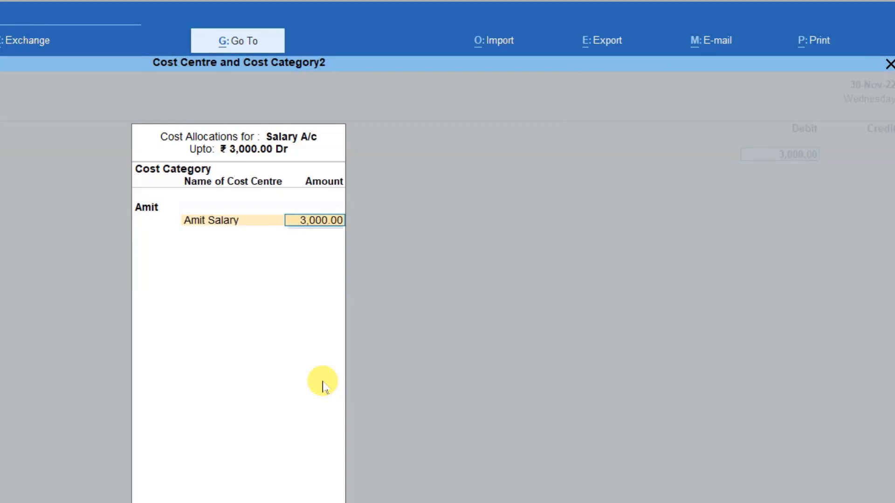
key("Return")
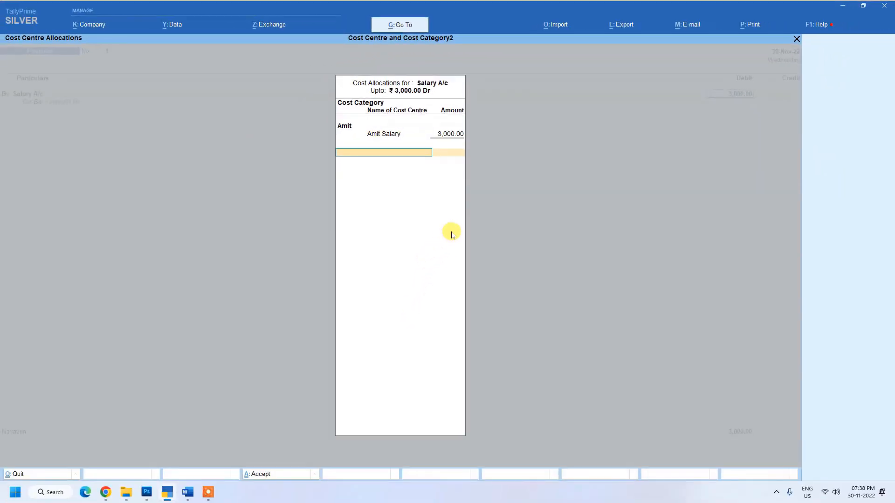
key("Return")
Credit Cash with 3,000.00, leave the narration blank and accept the first payment voucher
key("Return")
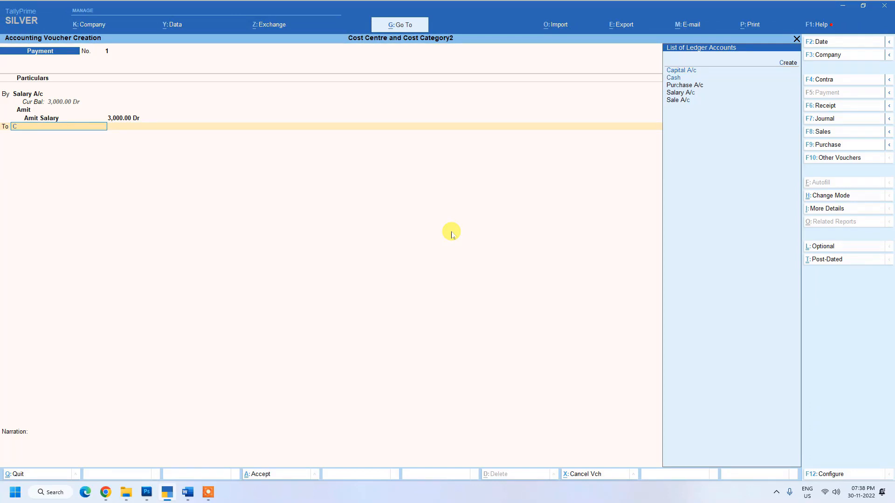
key("Down")
key("Return")
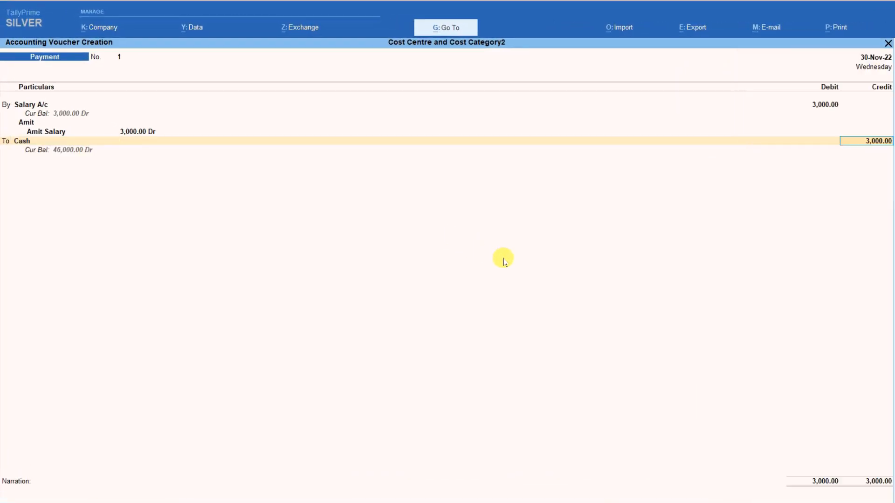
key("Return")
key("Return")
key("Return")
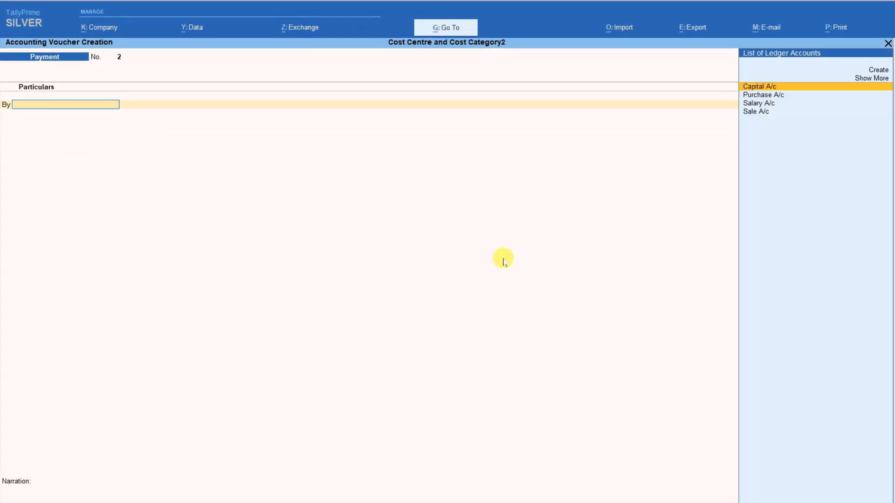
Debit Salary A/c with 1,500 in the second payment voucher
key("Down")
key("Down")
key("Down")
key("Up")
key("Return")
type("1")
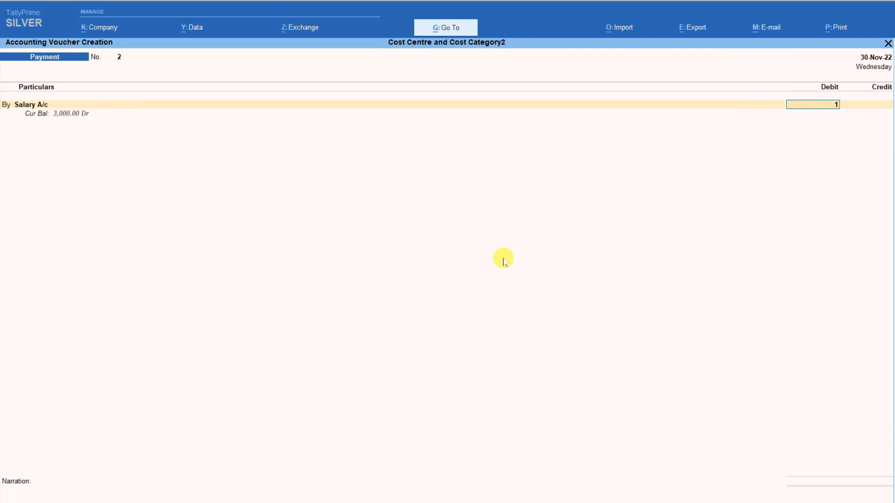
type("500")
key("Return")
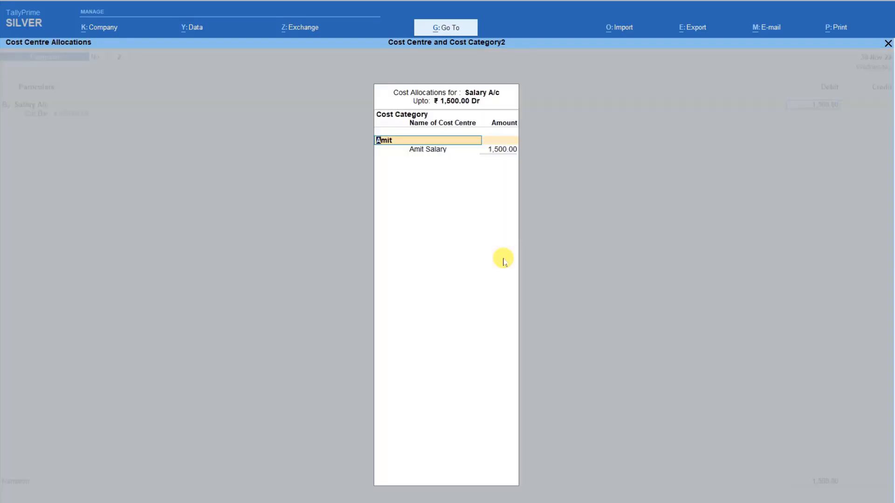
Allocate the 1,500.00 of Salary A/c to the second-listed person's cost category and salary cost centre
key("space")
key("Down")
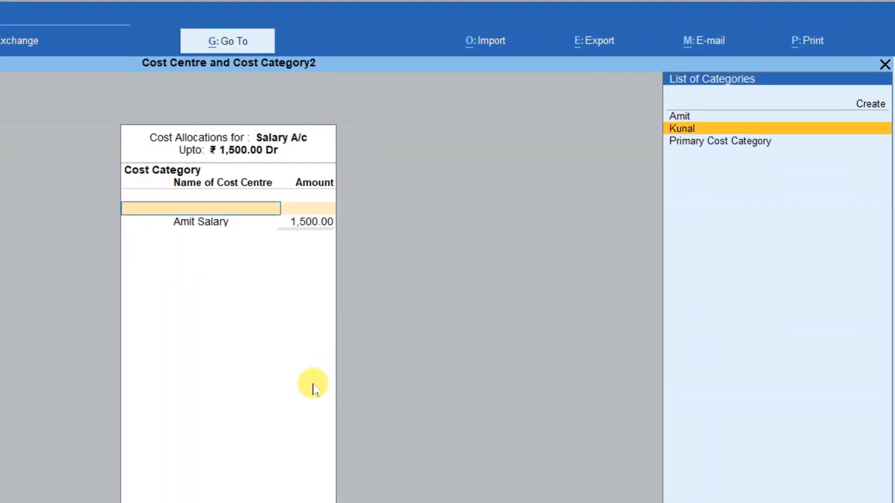
key("Return")
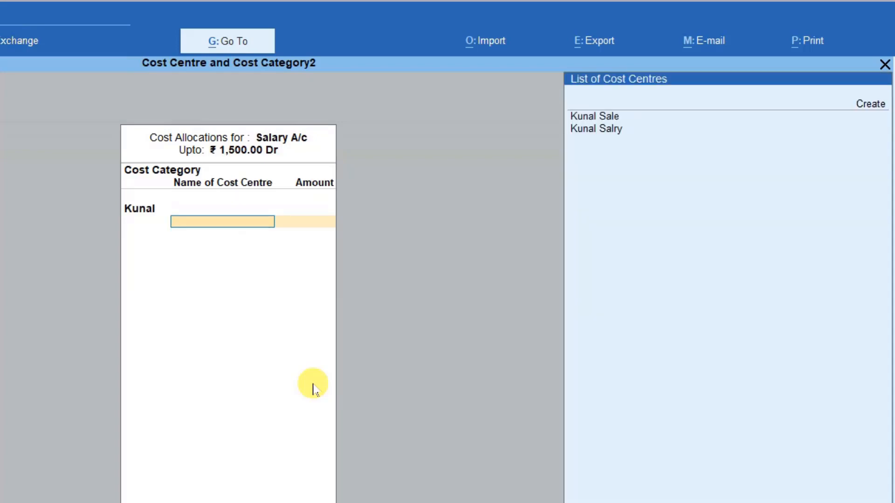
key("Down")
key("Up")
key("Down")
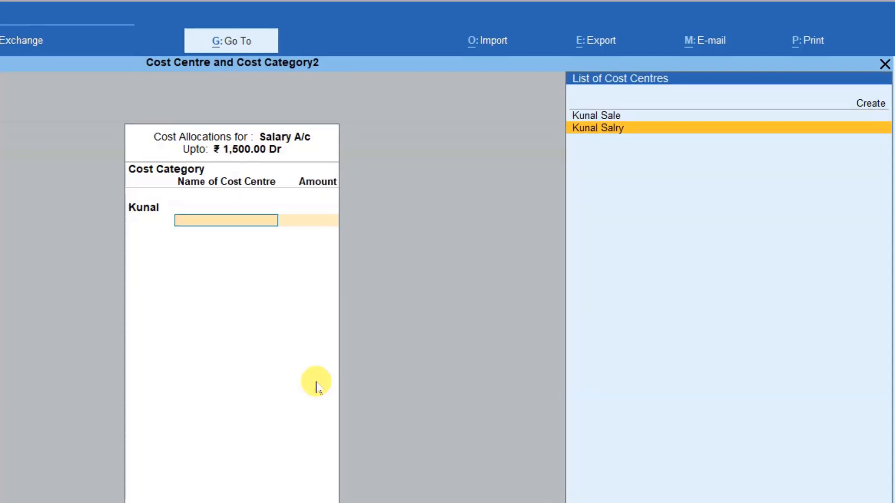
key("Return")
key("Return")
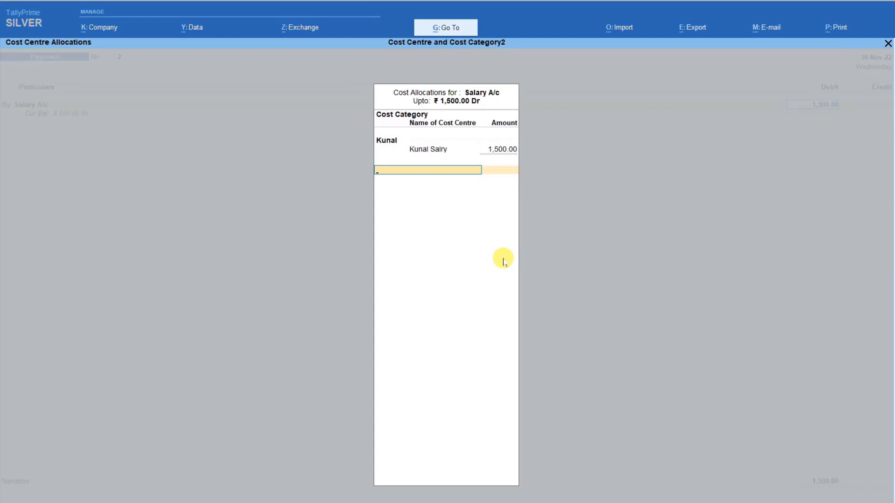
key("Return")
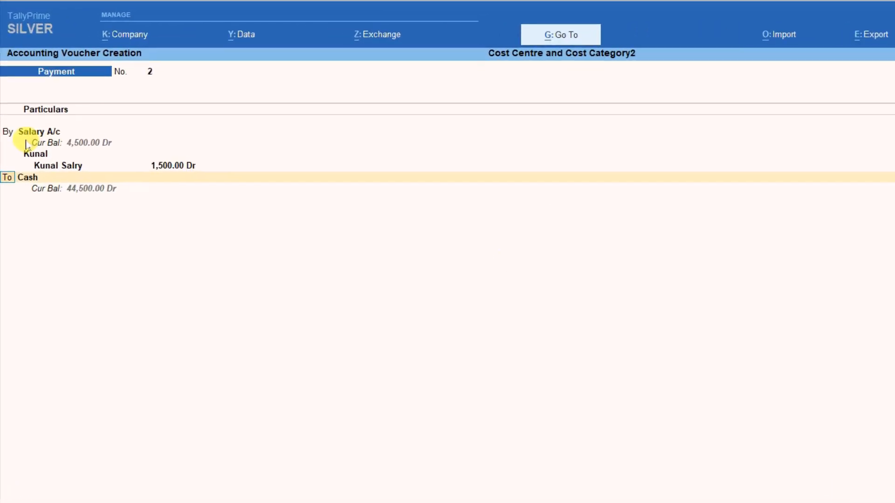
Credit Cash with 1,500.00, leave the narration blank and accept the second payment voucher
key("Return")
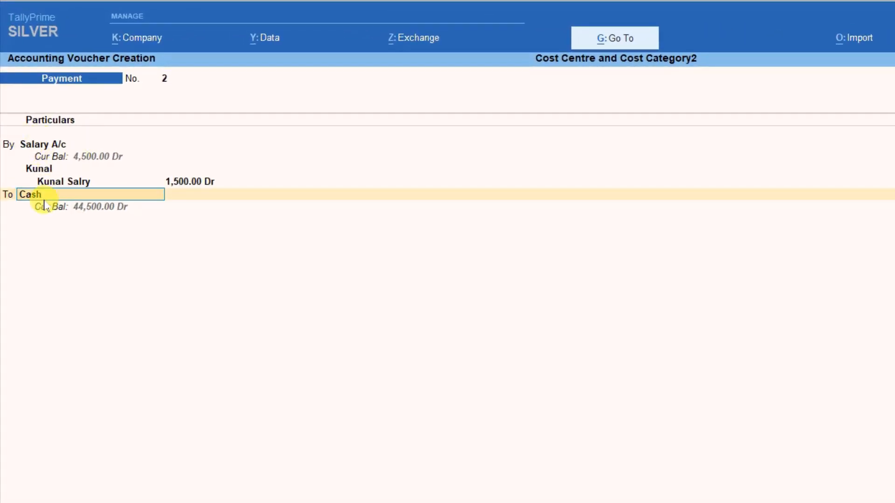
key("Return")
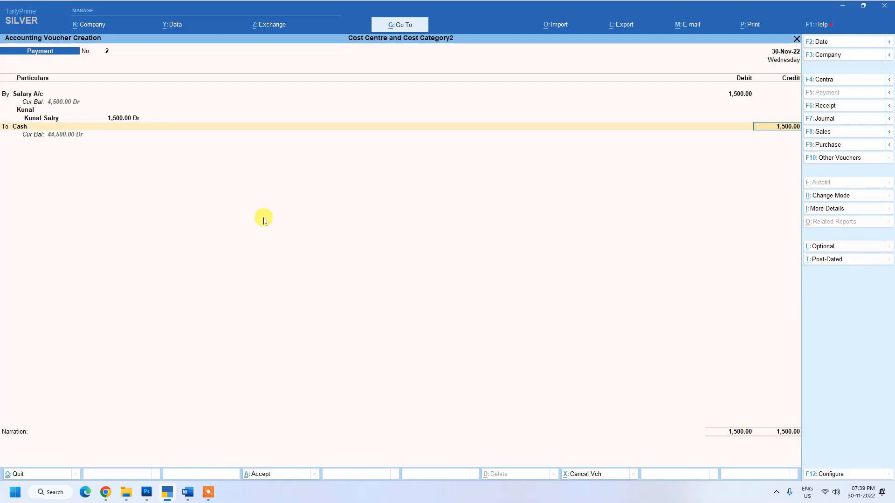
key("Return")
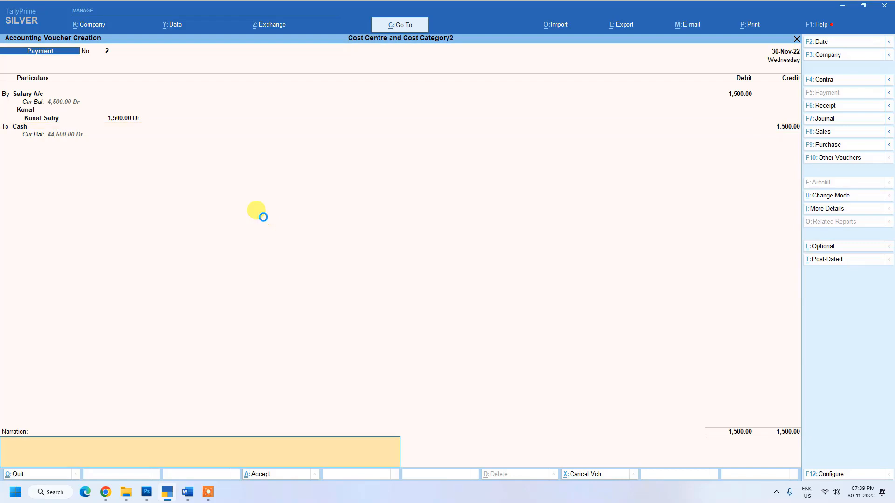
key("Return")
key("Return")
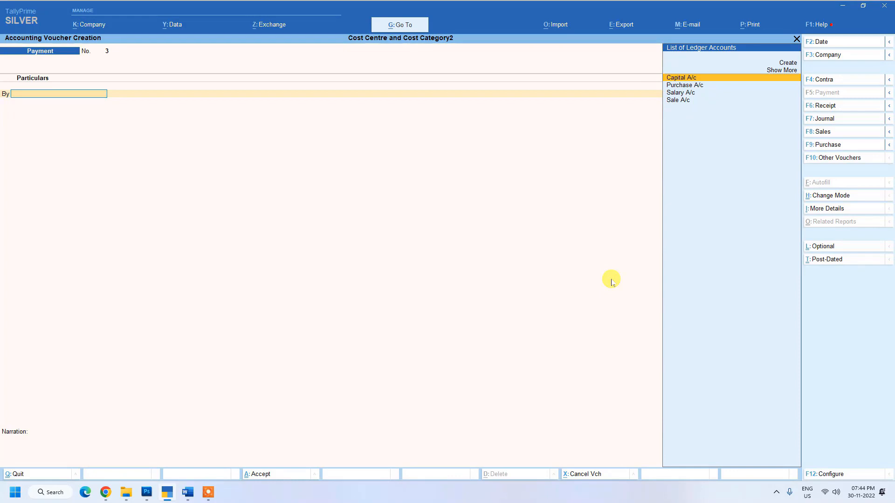
Leave voucher entry and open the Category Summary report for cost centres
key("Escape")
key("Down")
key("Down")
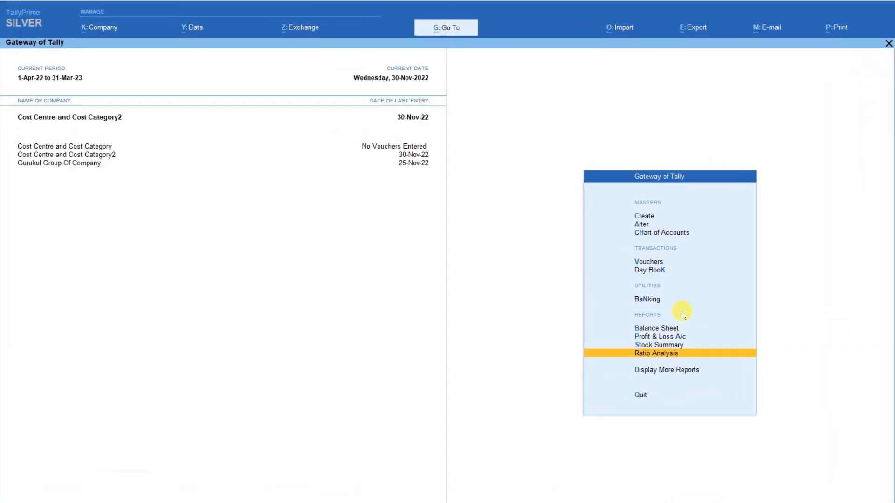
key("d")
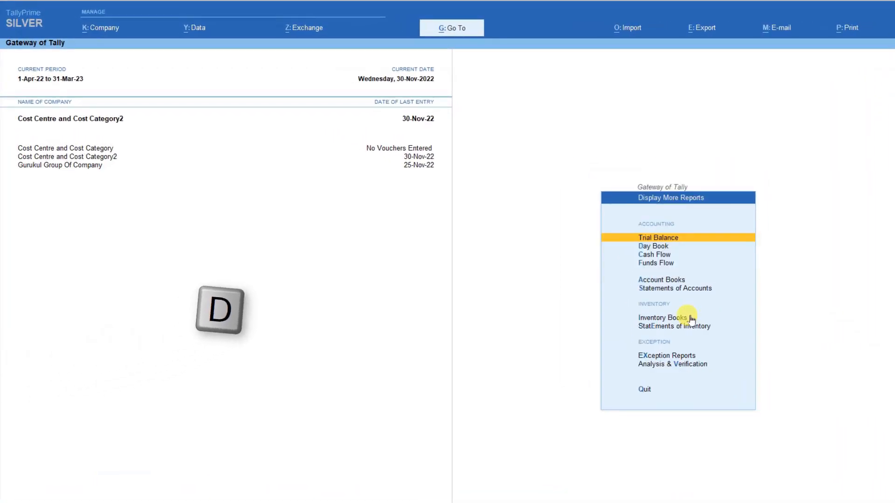
key("Down")
key("Down")
key("Down")
key("Down")
key("Down")
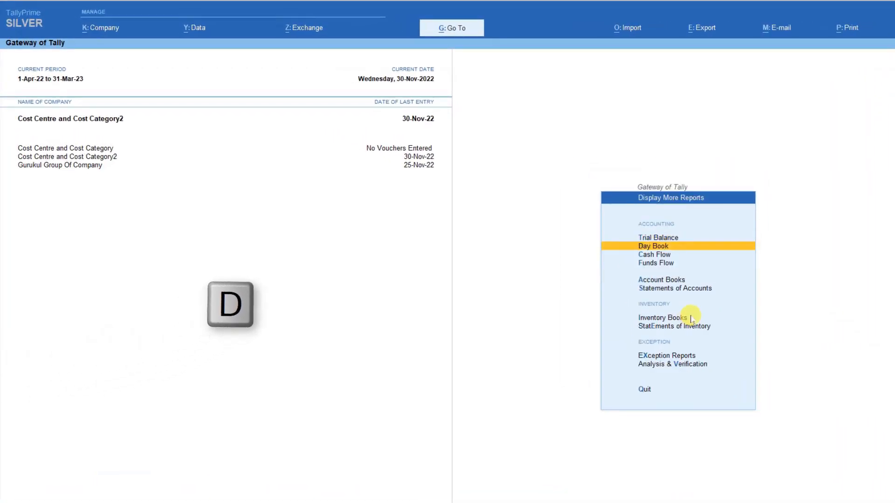
key("s")
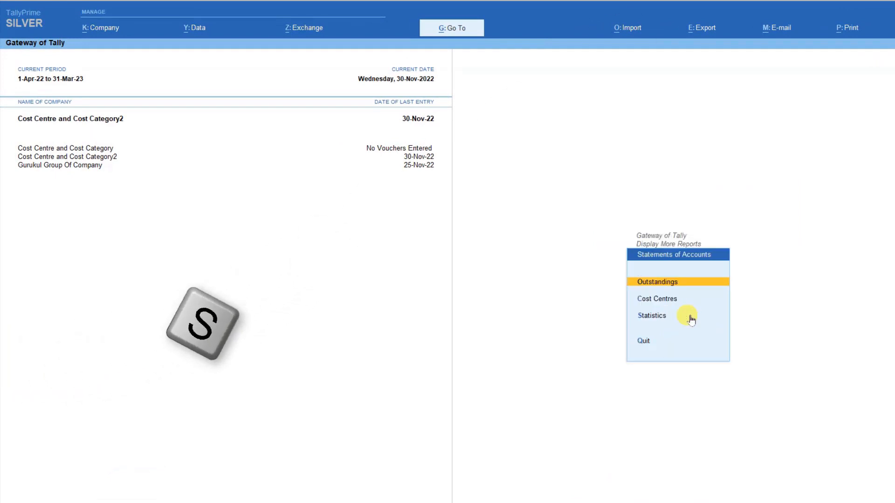
key("Down")
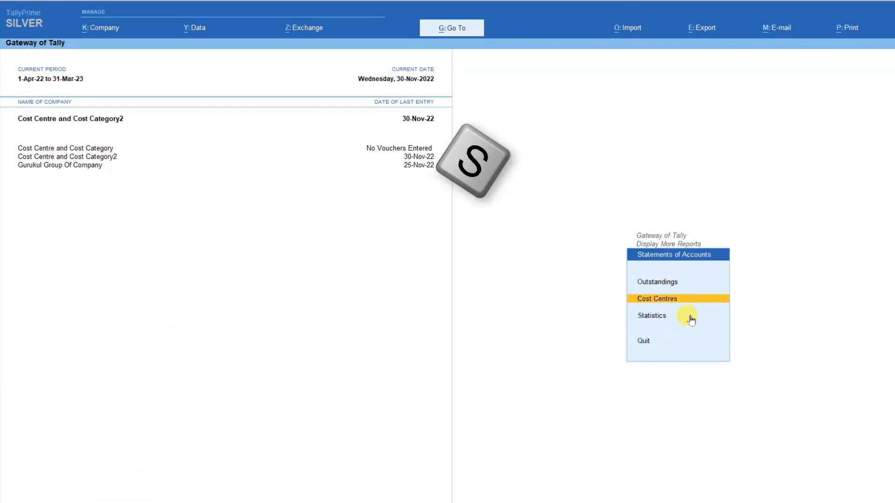
key("c")
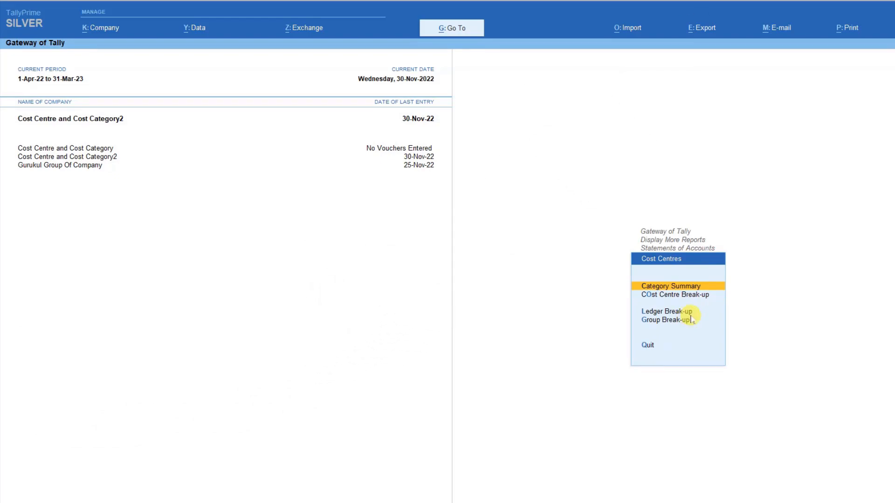
key("Return")
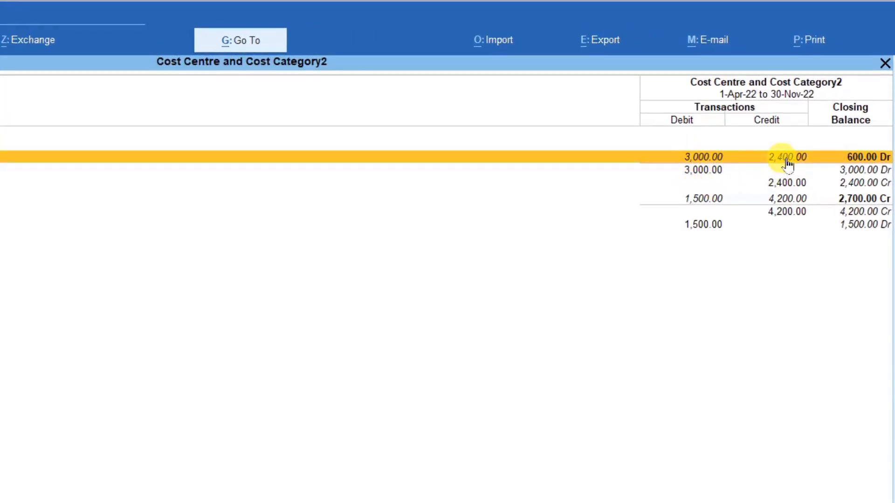
Examine the debit, credit and closing balances of each person's cost category and its salary and sale cost centres
left_click(707, 174)
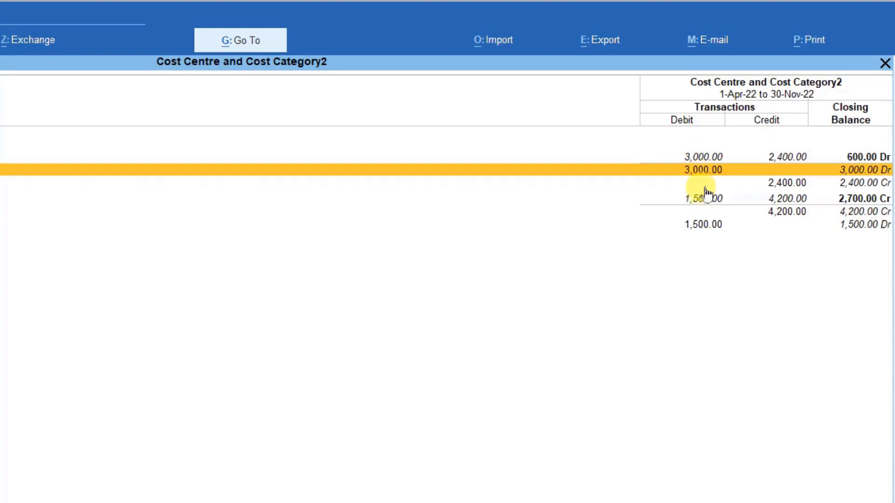
key("Up")
key("Down")
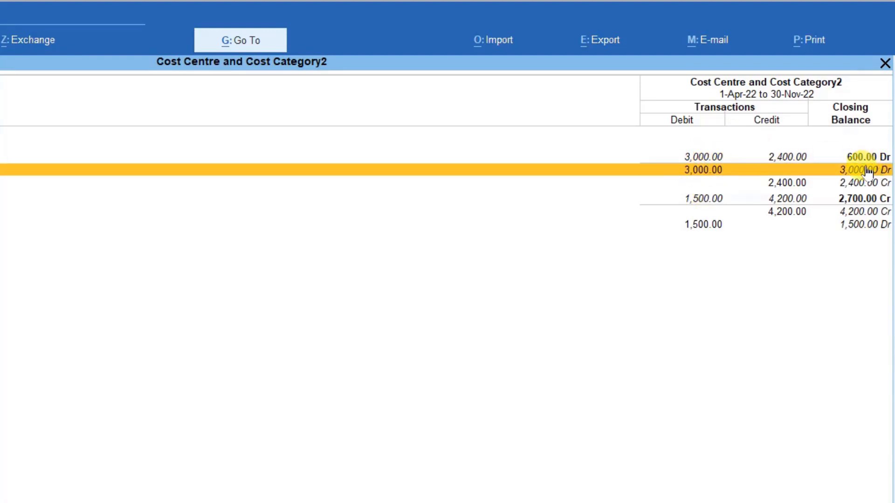
key("Up")
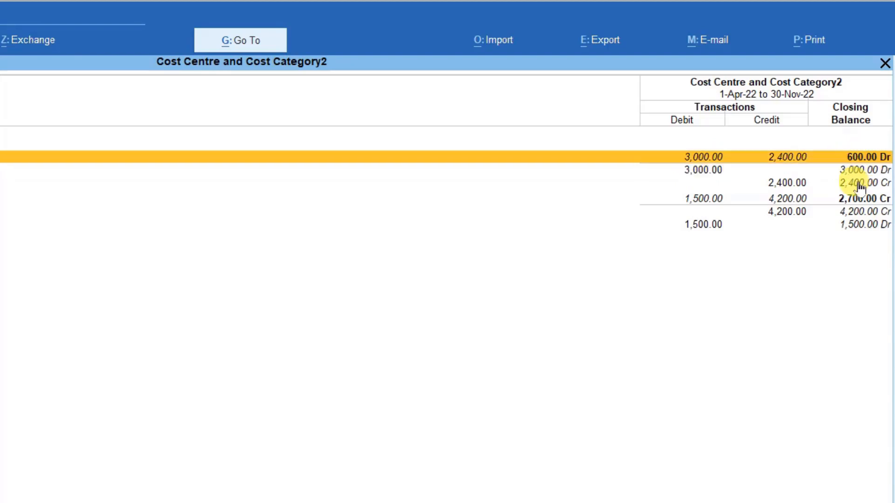
key("Down")
key("Down")
key("Down")
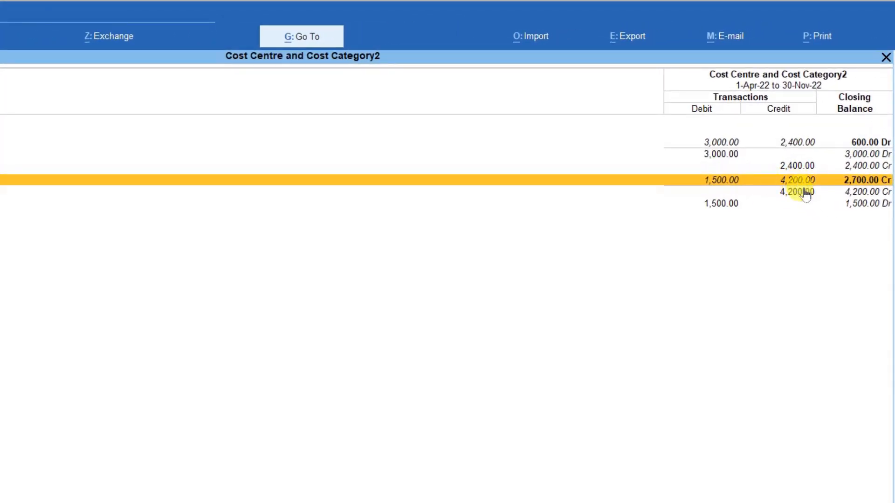
key("Down")
key("Down")
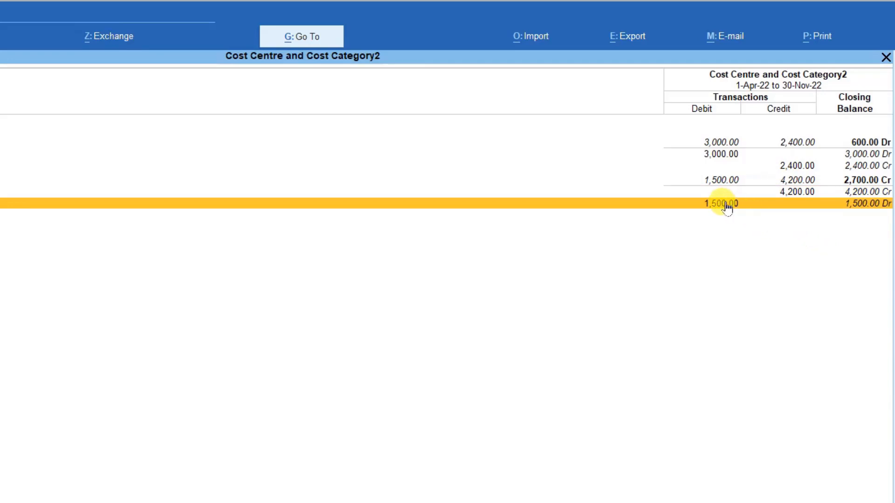
key("Up")
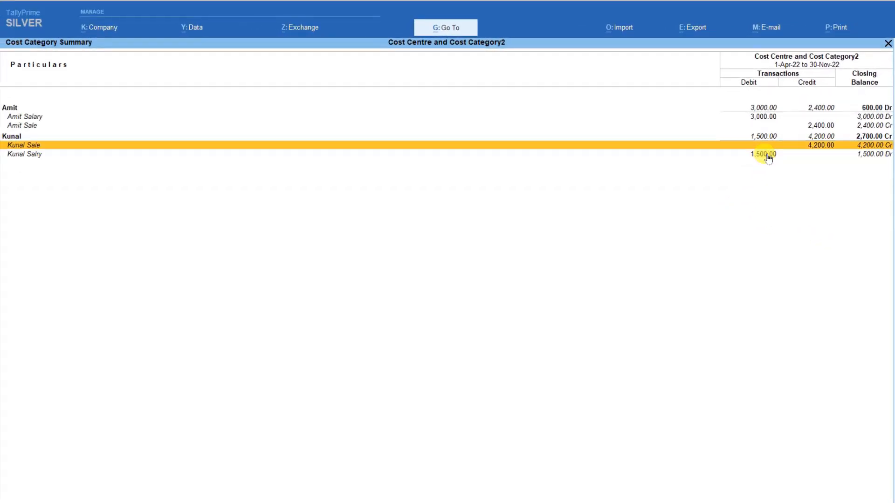
key("Up")
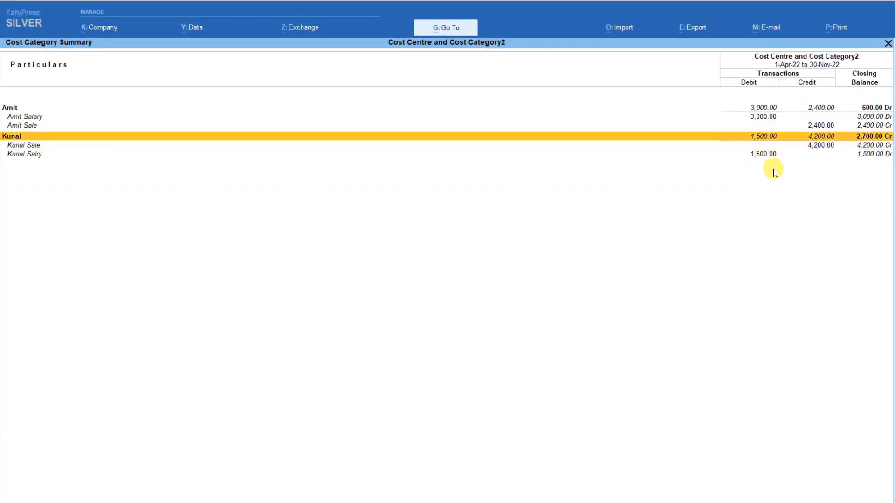